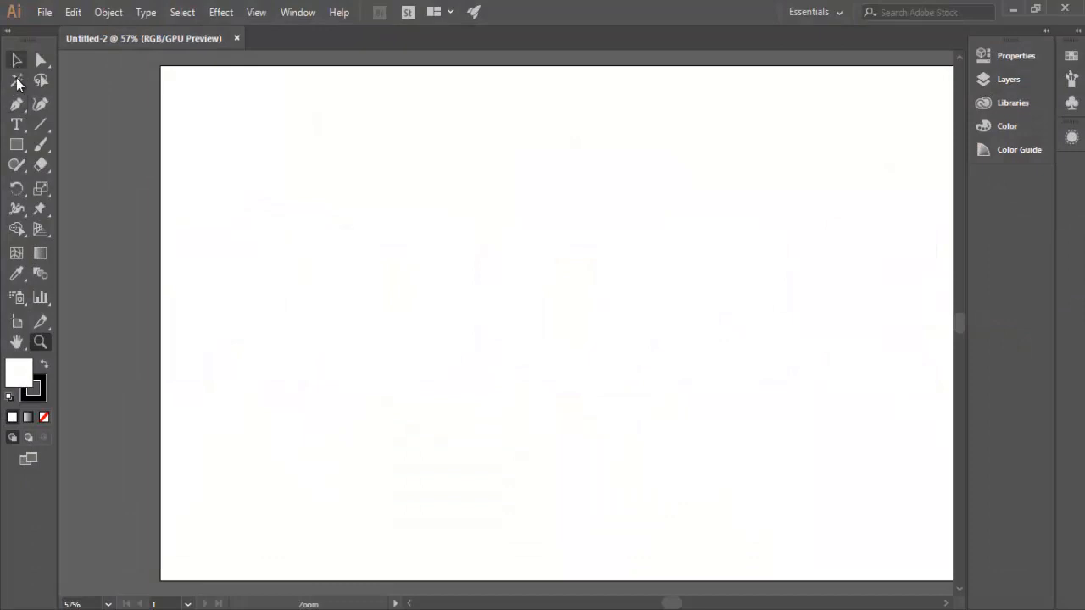
Draw a background rectangle covering the whole artboard
click(16, 144)
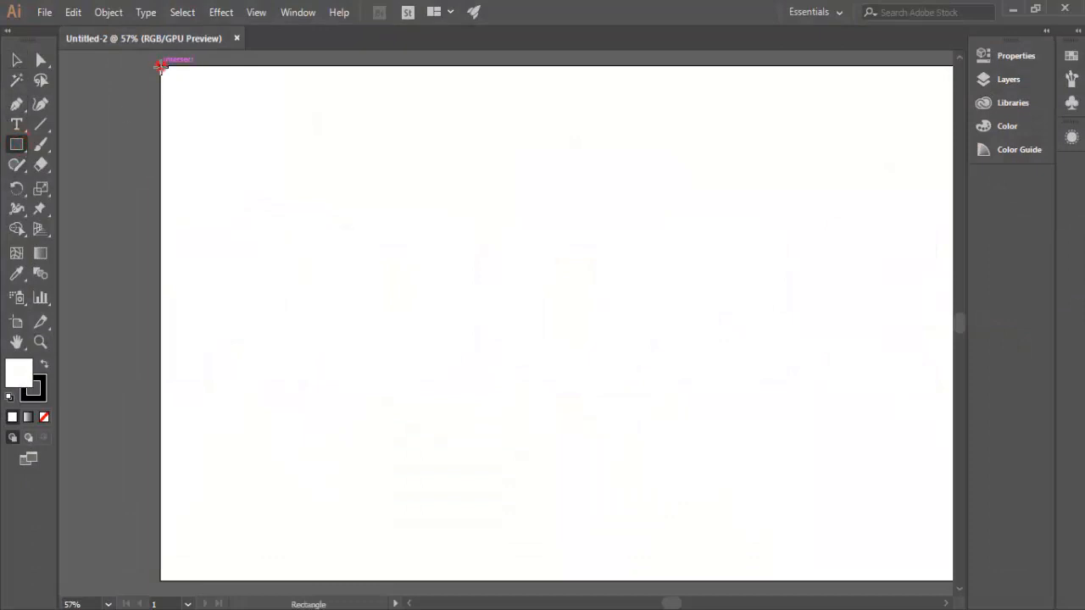
mouse_move(218, 108)
mouse_down()
mouse_move(559, 355)
mouse_move(842, 530)
mouse_move(976, 587)
mouse_move(894, 573)
mouse_move(814, 580)
mouse_up()
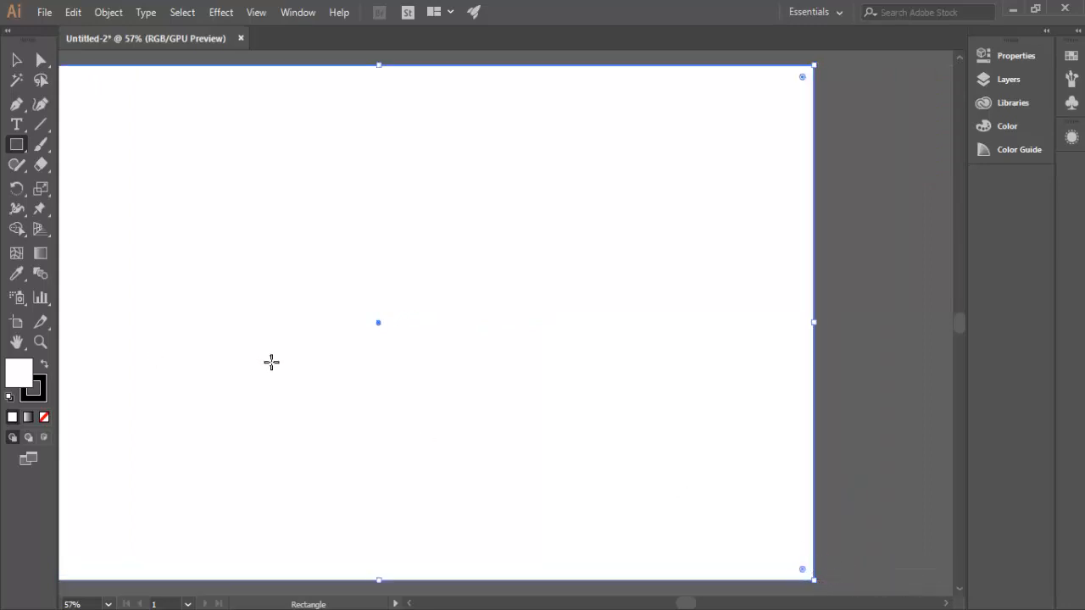
key(z)
alt+click(236, 302)
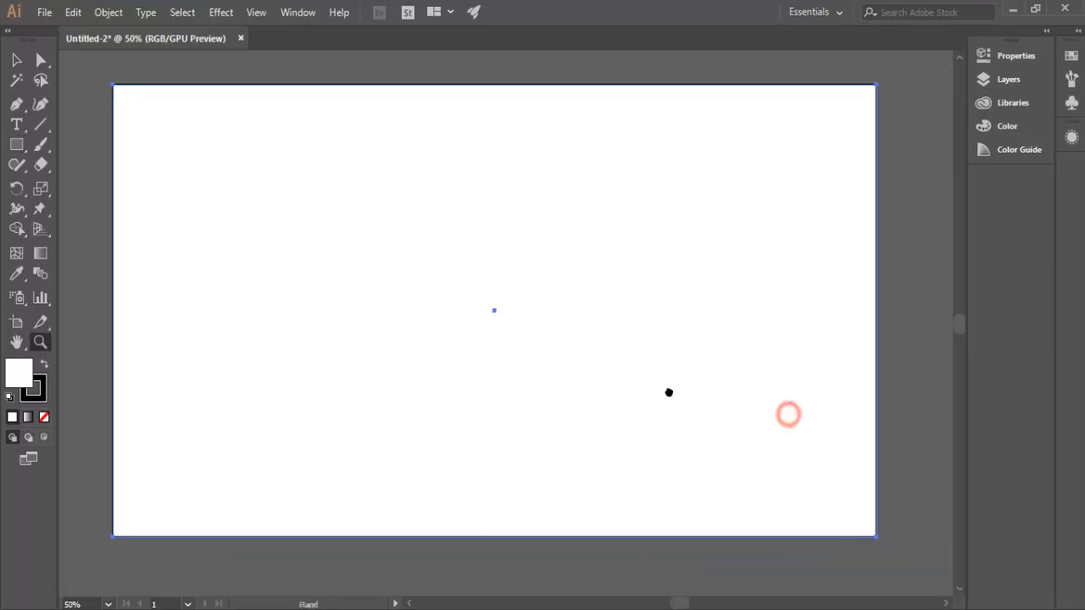
Set the background rectangle's fill to light grey EAEAEA
click(16, 63)
double_click(23, 379)
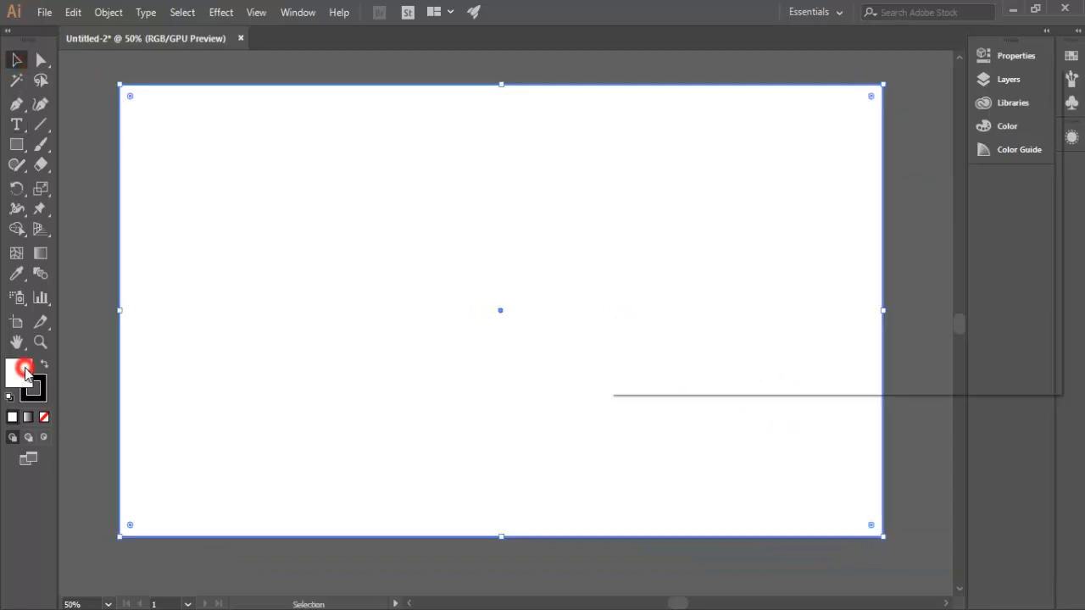
drag(635, 140, 629, 138)
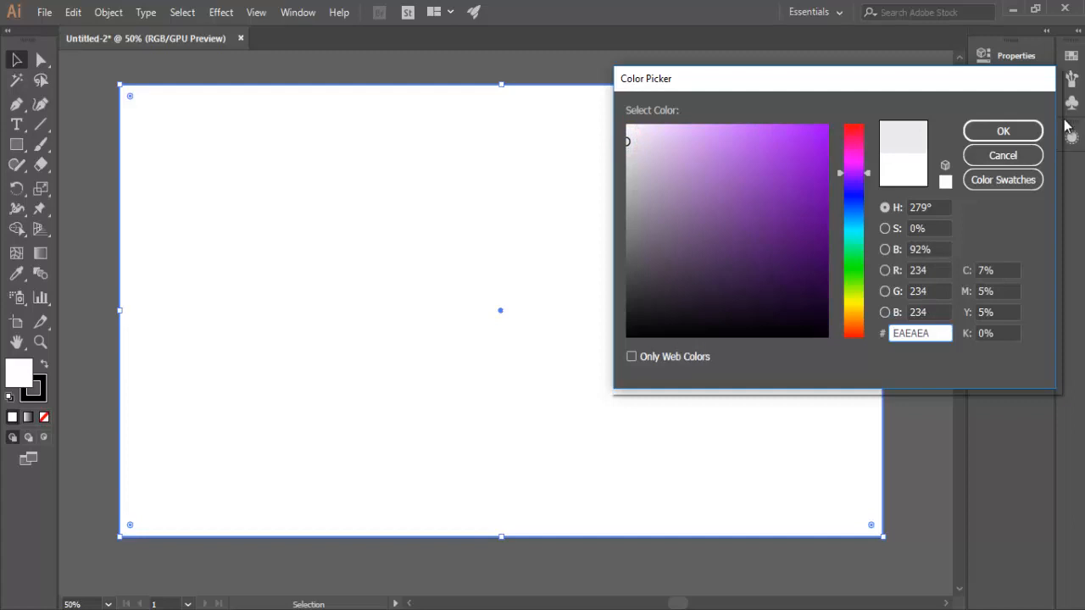
click(1001, 130)
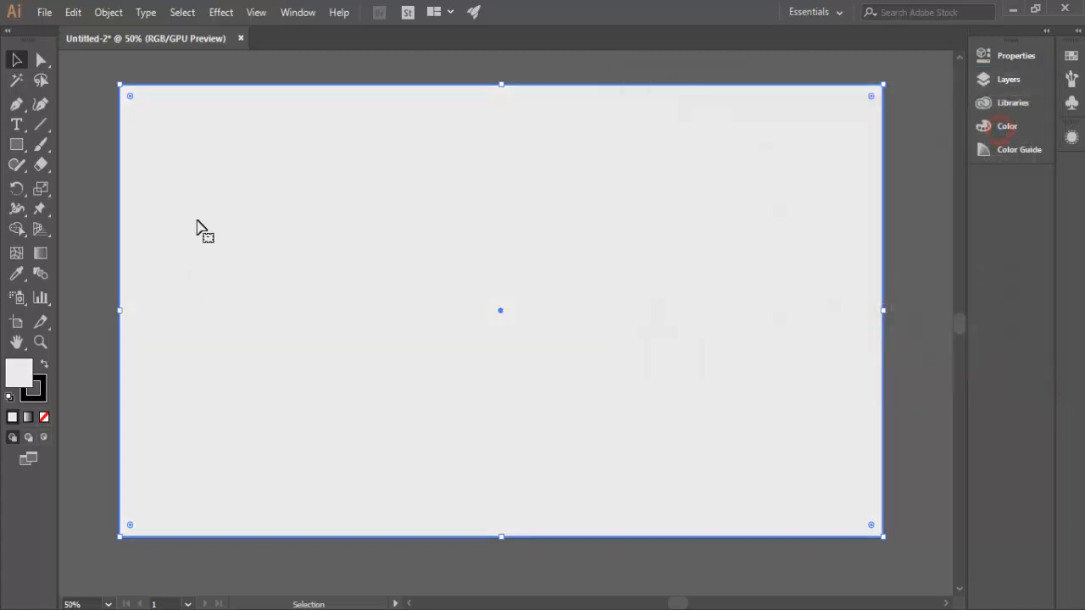
click(84, 198)
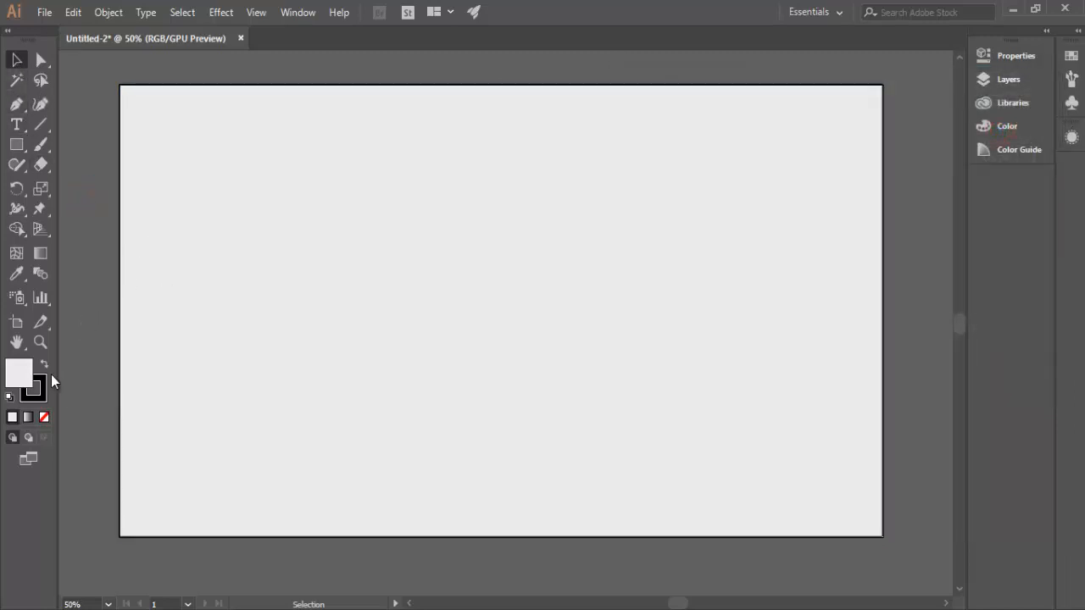
Remove the stroke from the background rectangle, keeping its light grey fill
click(131, 401)
click(44, 365)
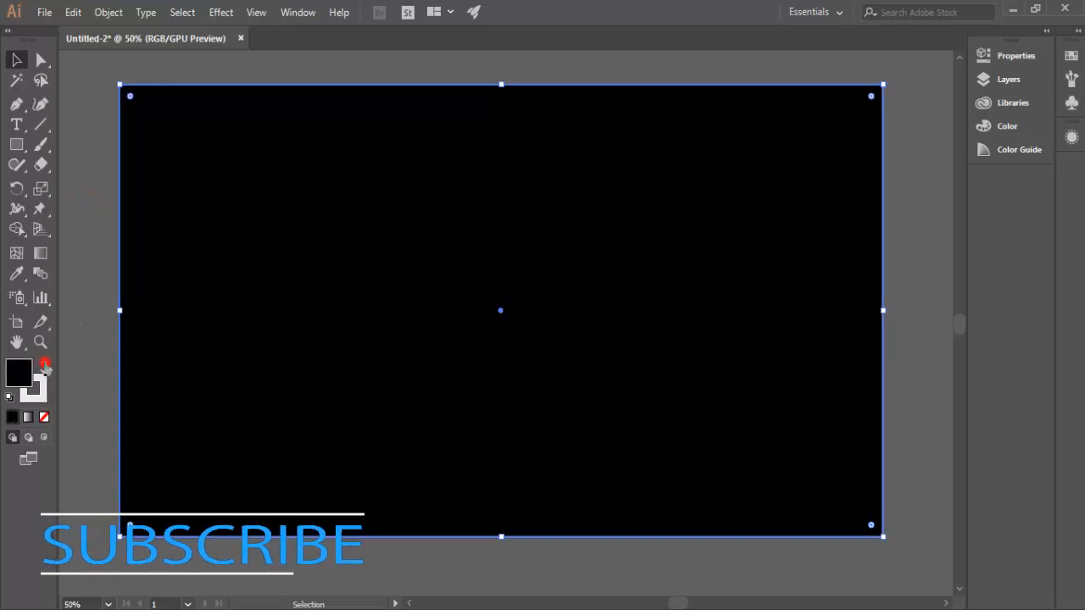
click(46, 366)
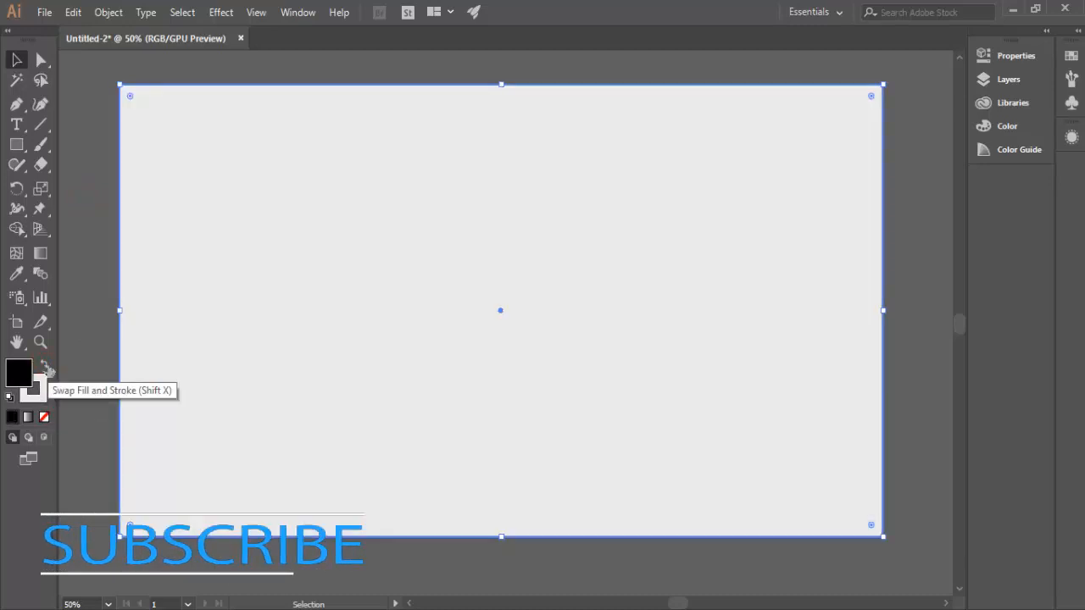
click(34, 388)
click(45, 416)
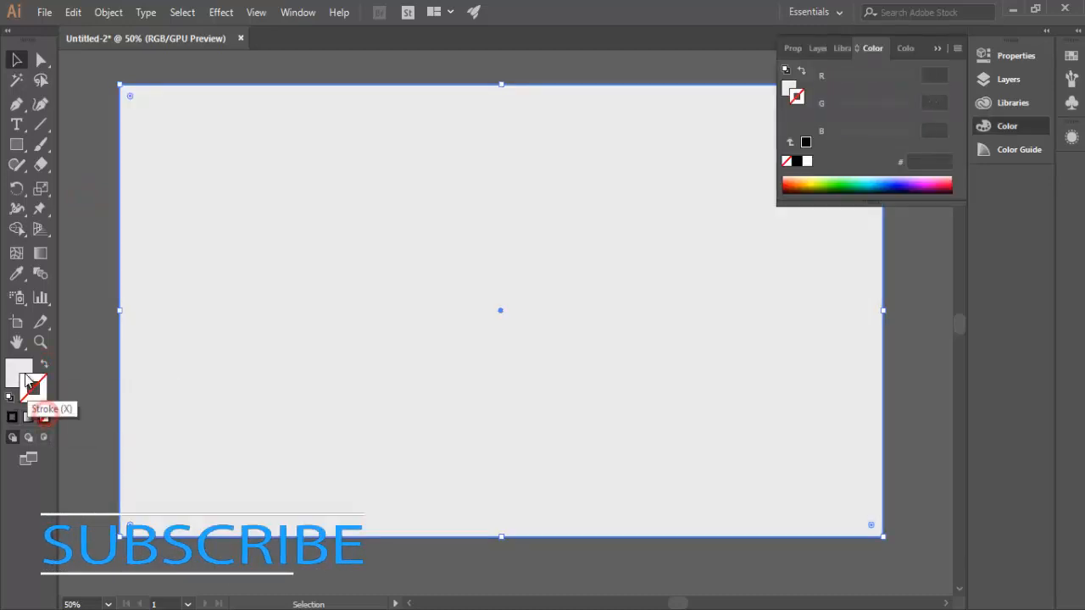
click(20, 368)
click(74, 438)
click(219, 366)
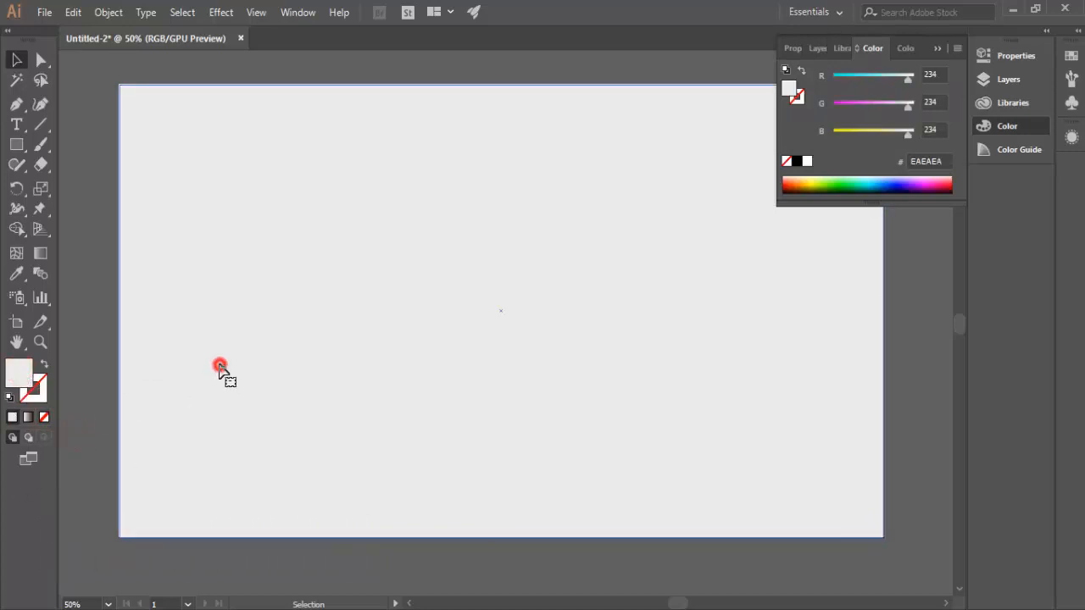
click(98, 460)
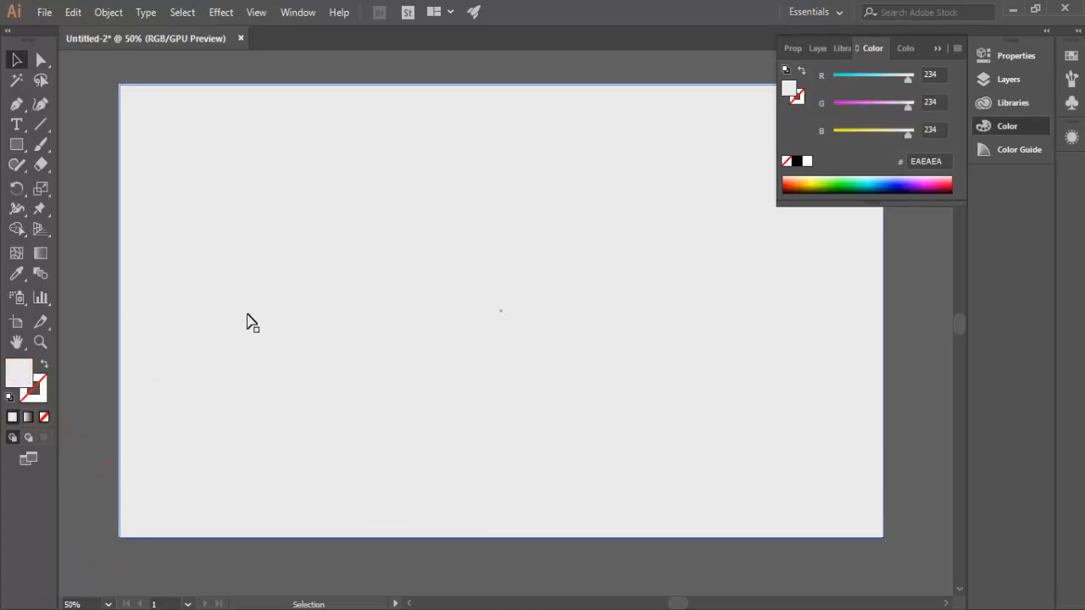
key(z)
alt+click(607, 324)
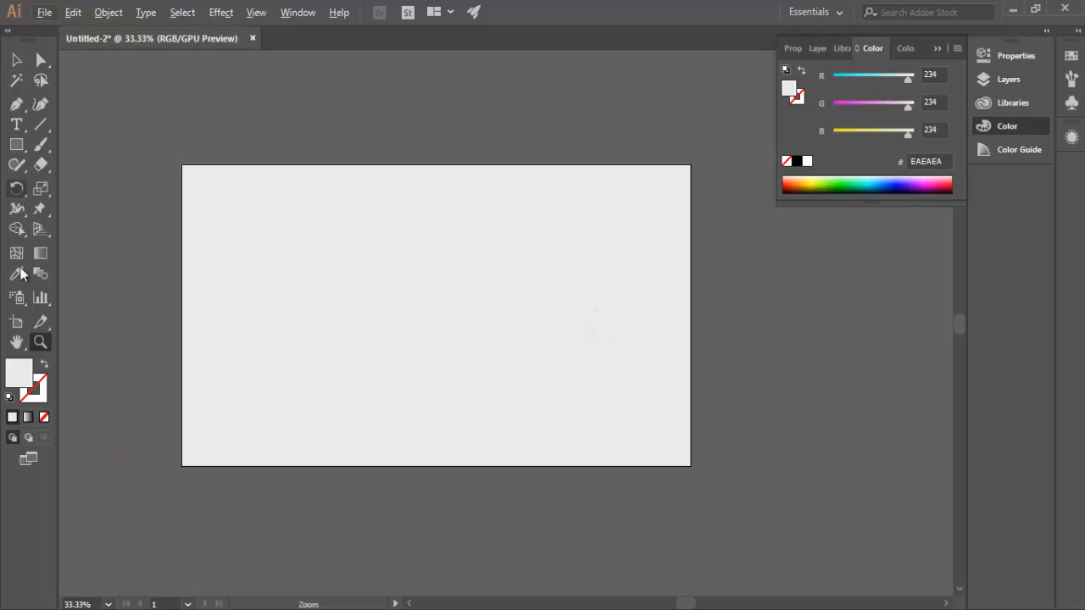
click(16, 60)
click(404, 300)
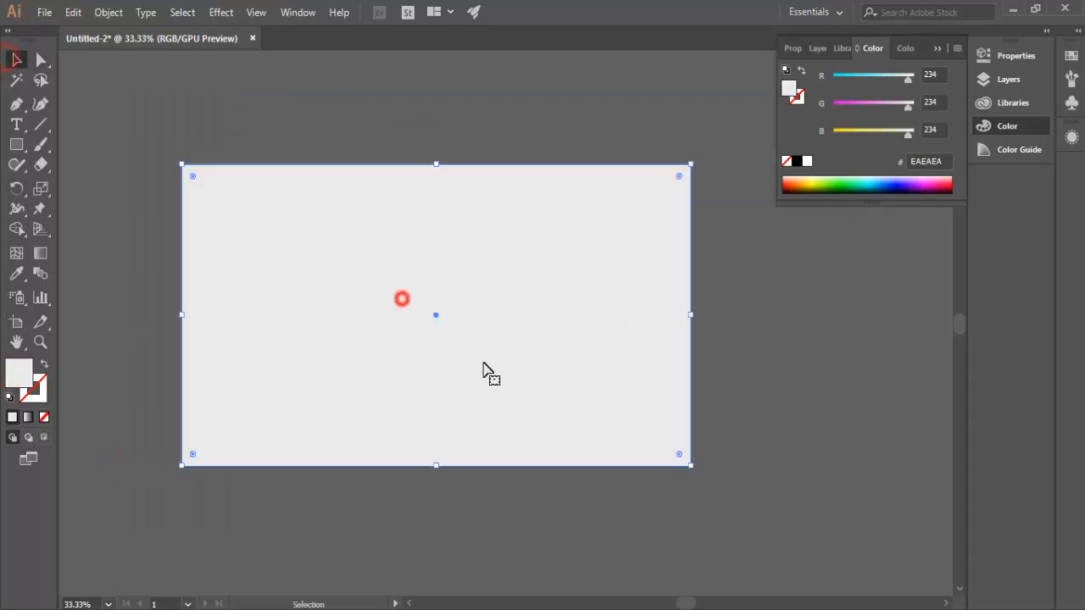
shift+click(689, 463)
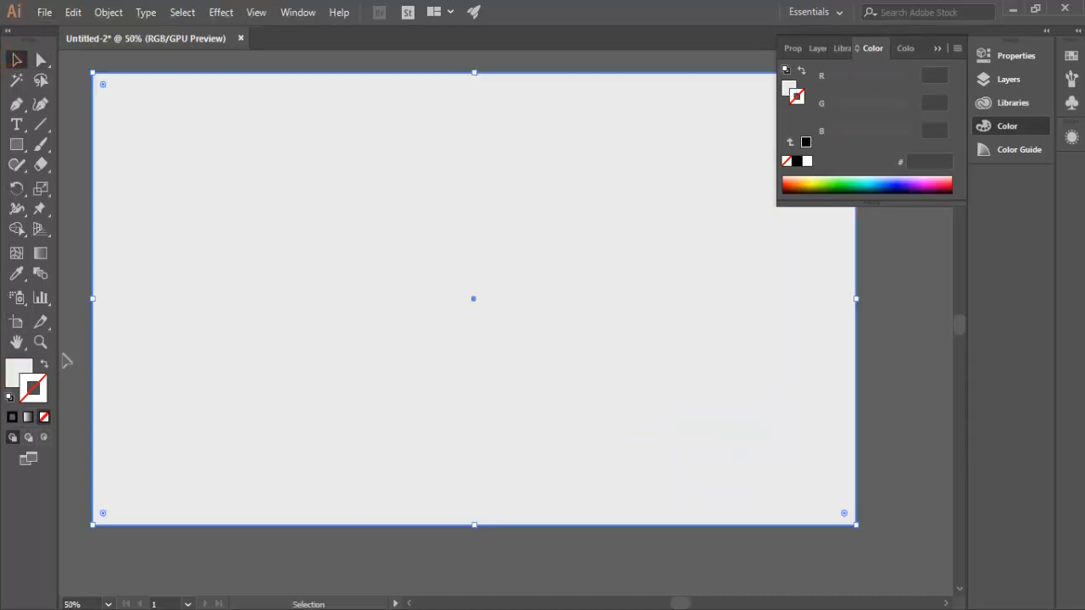
click(79, 323)
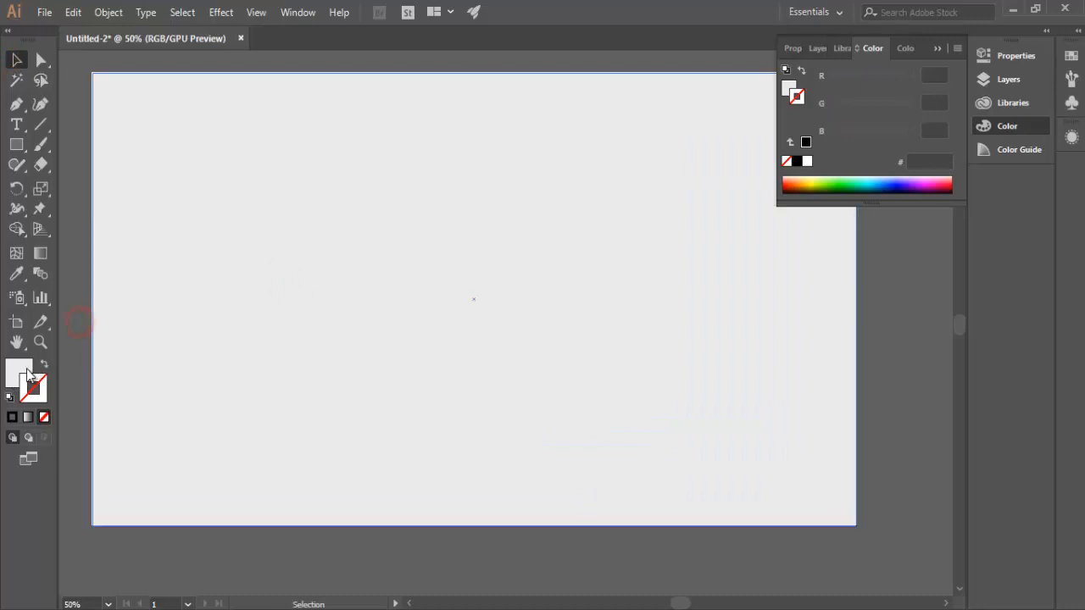
Lock the light grey background rectangle
click(22, 369)
click(267, 315)
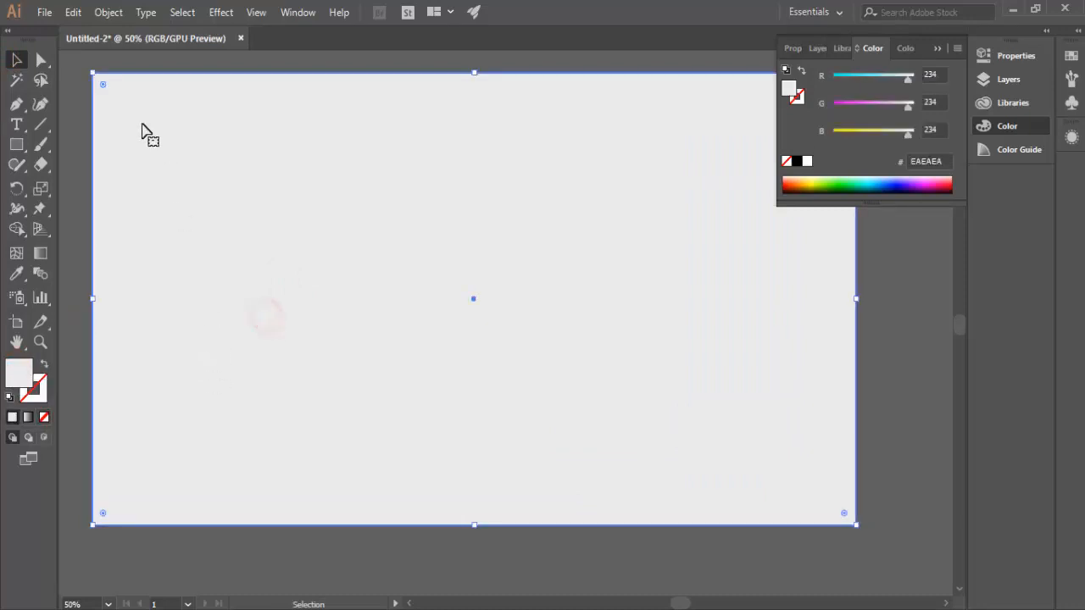
click(109, 12)
click(168, 93)
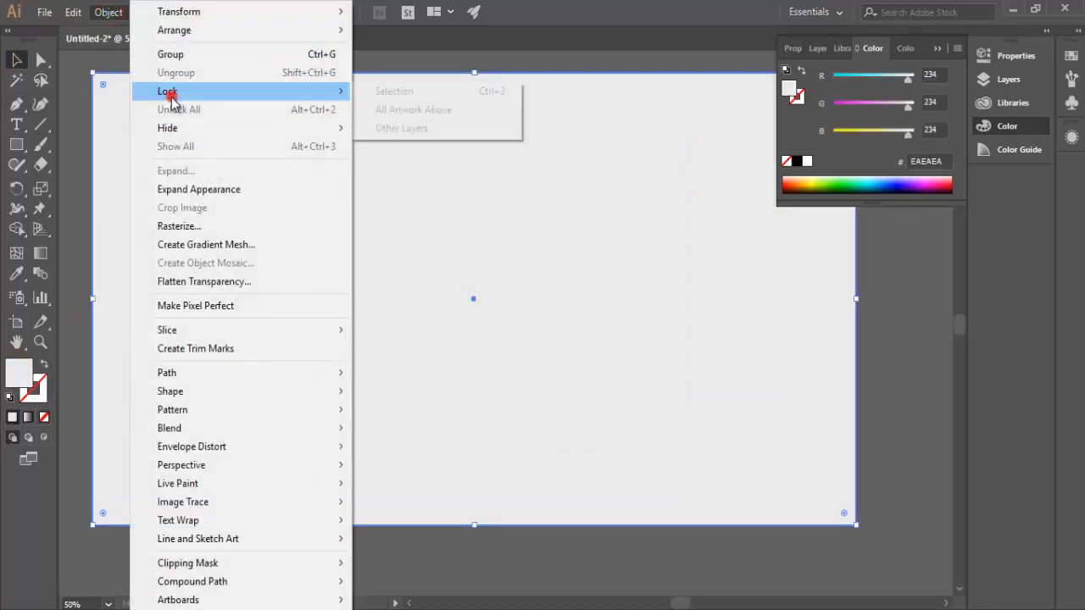
click(435, 91)
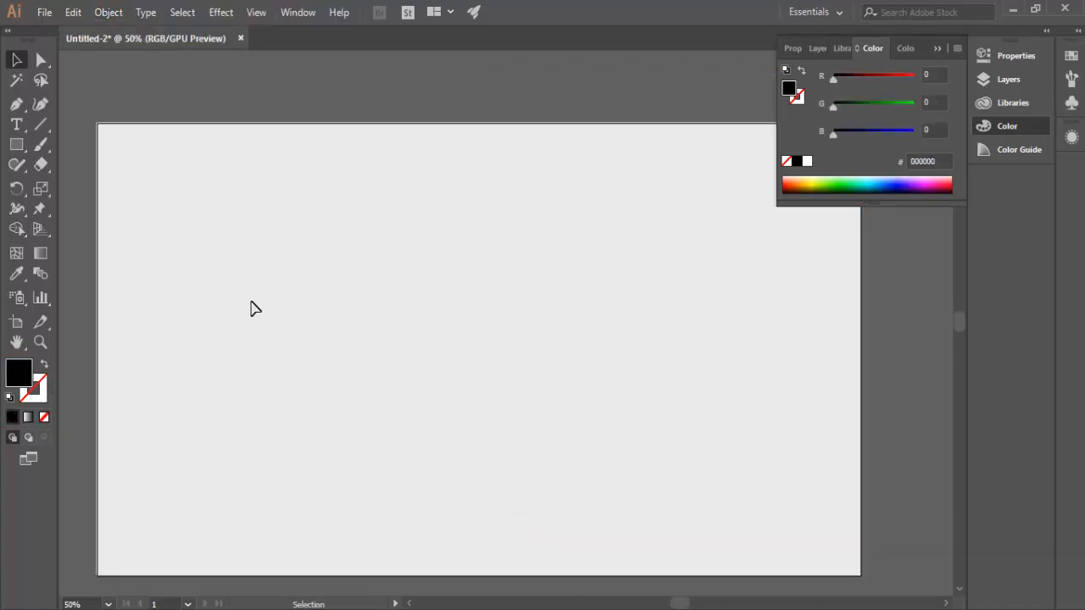
Add the word TEXT as point type and enlarge it to about two thirds of the artboard's width
click(16, 125)
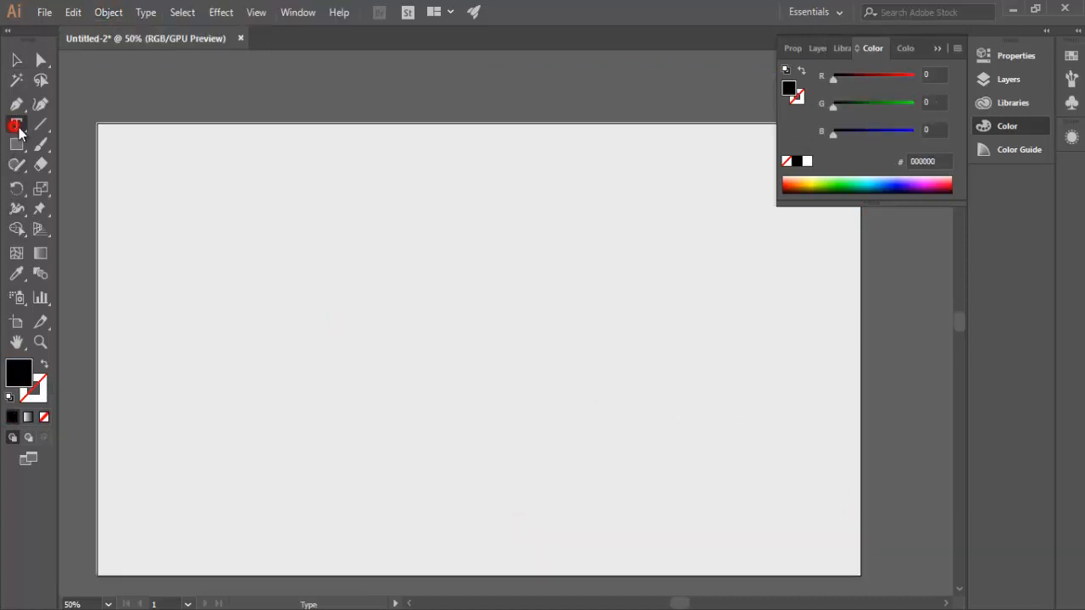
click(268, 330)
click(17, 59)
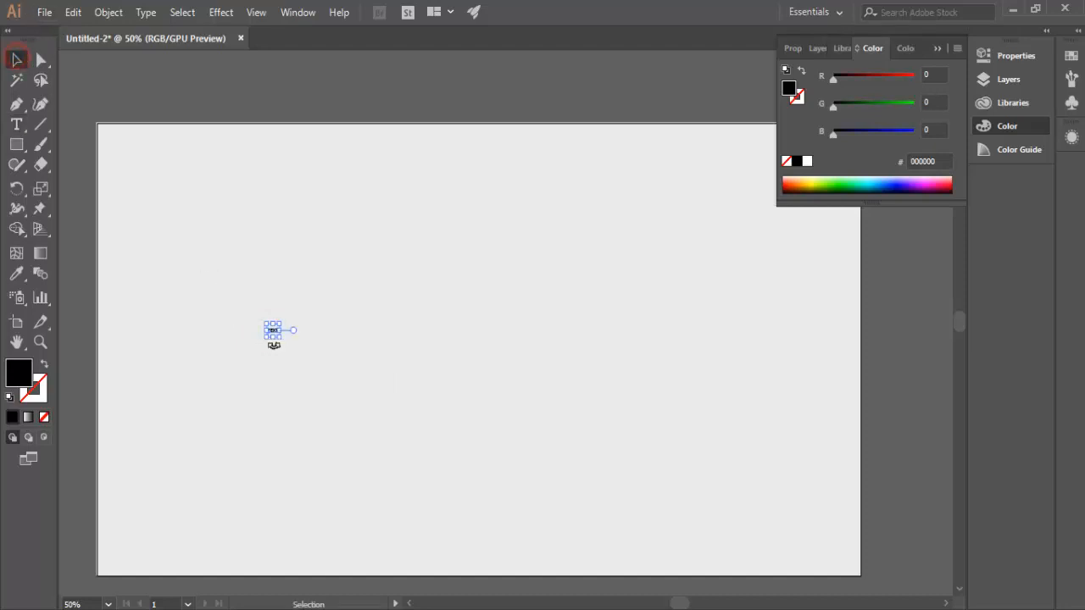
drag(284, 338, 688, 504)
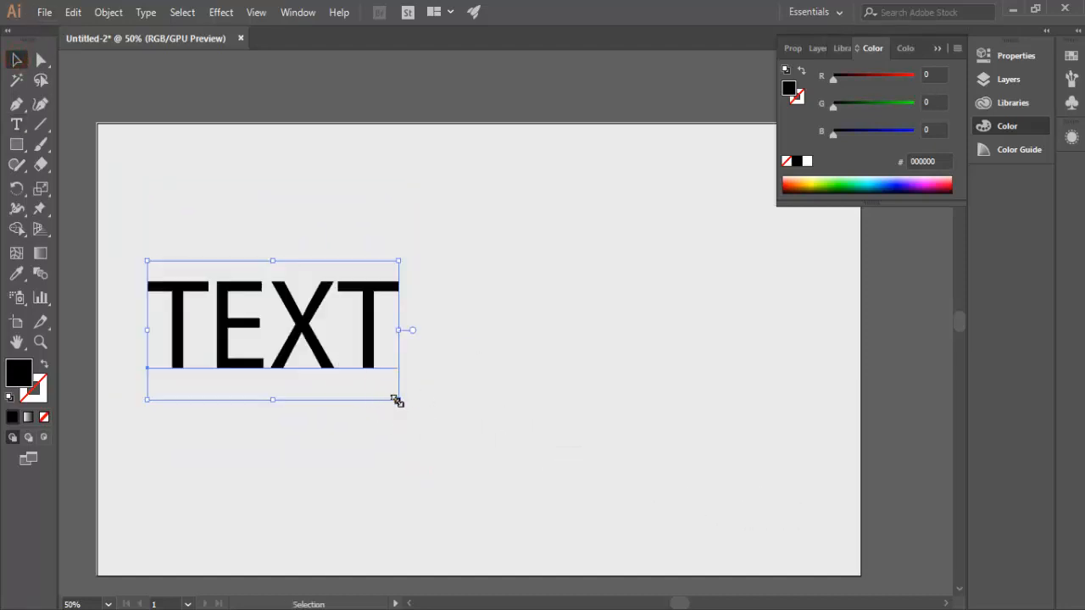
drag(396, 400, 522, 468)
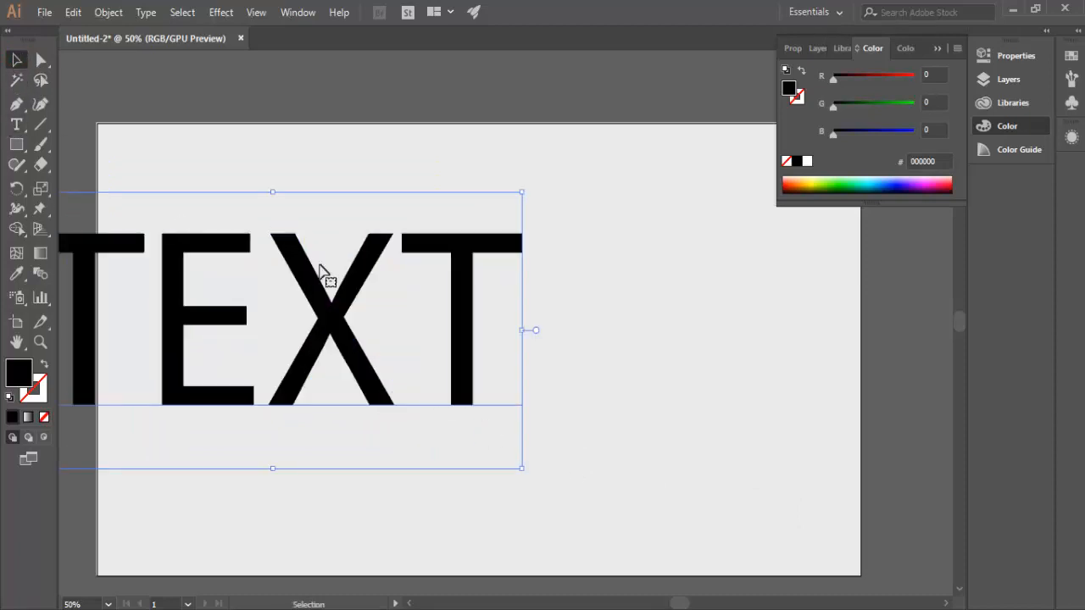
Move the enlarged word TEXT to the middle of the artboard
drag(348, 323, 589, 363)
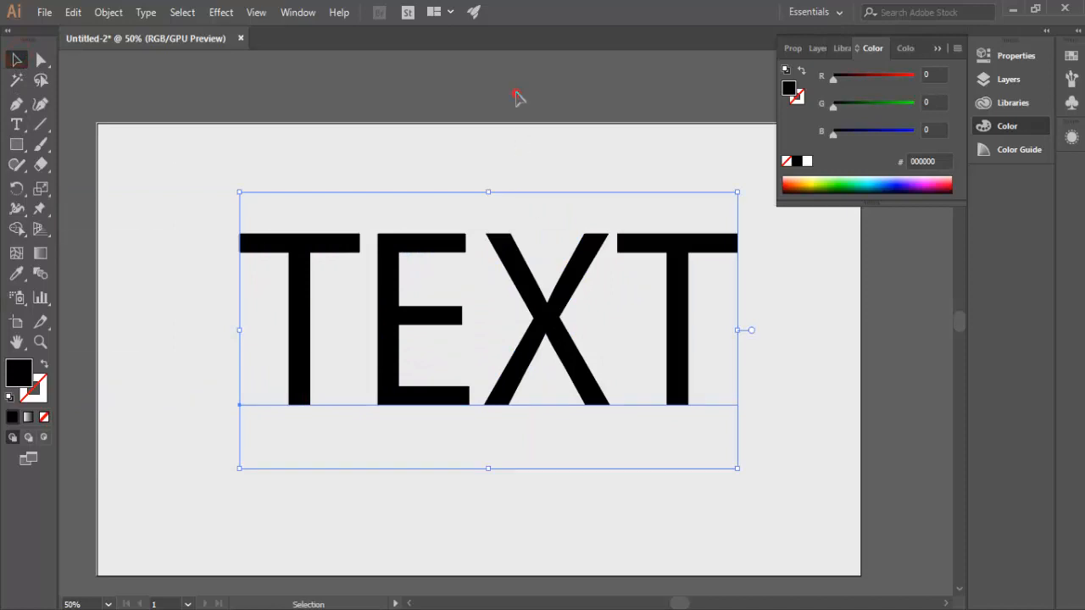
mouse_move(549, 322)
mouse_down()
mouse_move(579, 315)
mouse_move(550, 338)
mouse_up()
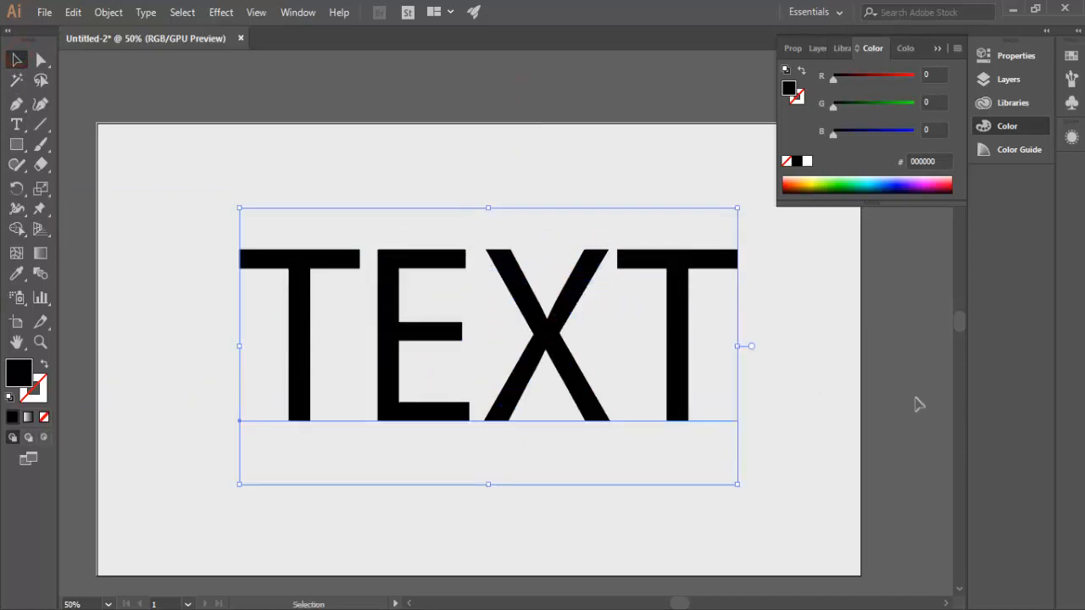
click(920, 381)
Examine the appearance attributes of the word TEXT and shift it slightly downward on the artboard
key(z)
alt+click(485, 347)
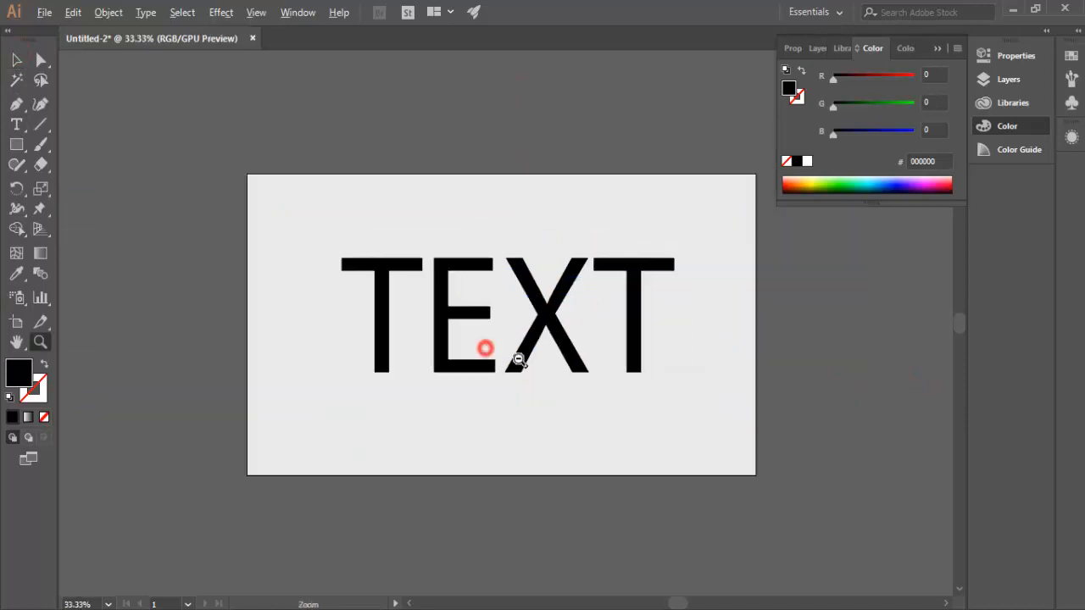
click(16, 60)
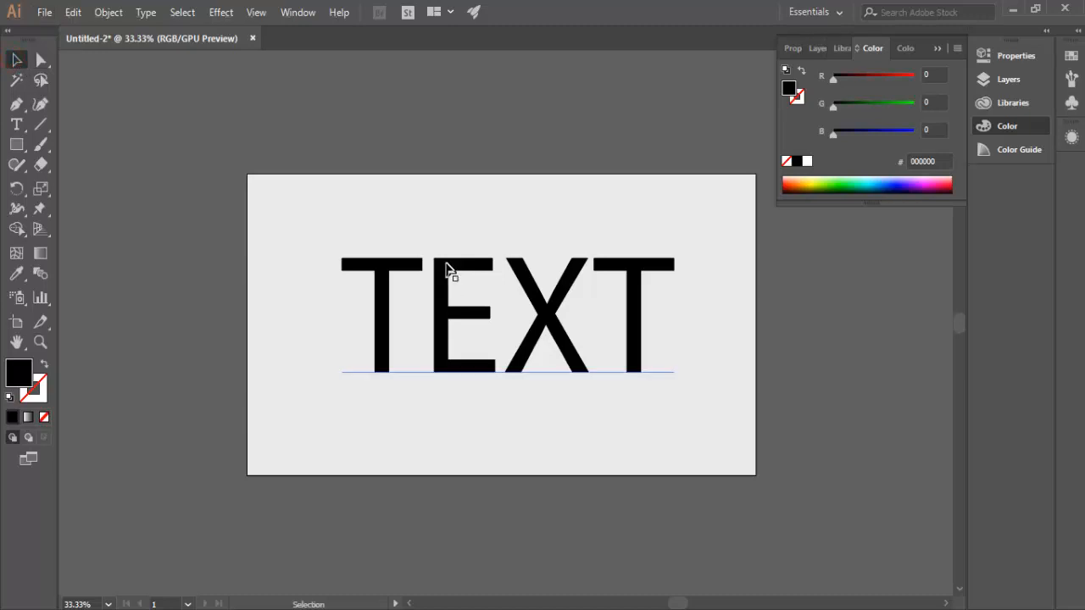
click(447, 264)
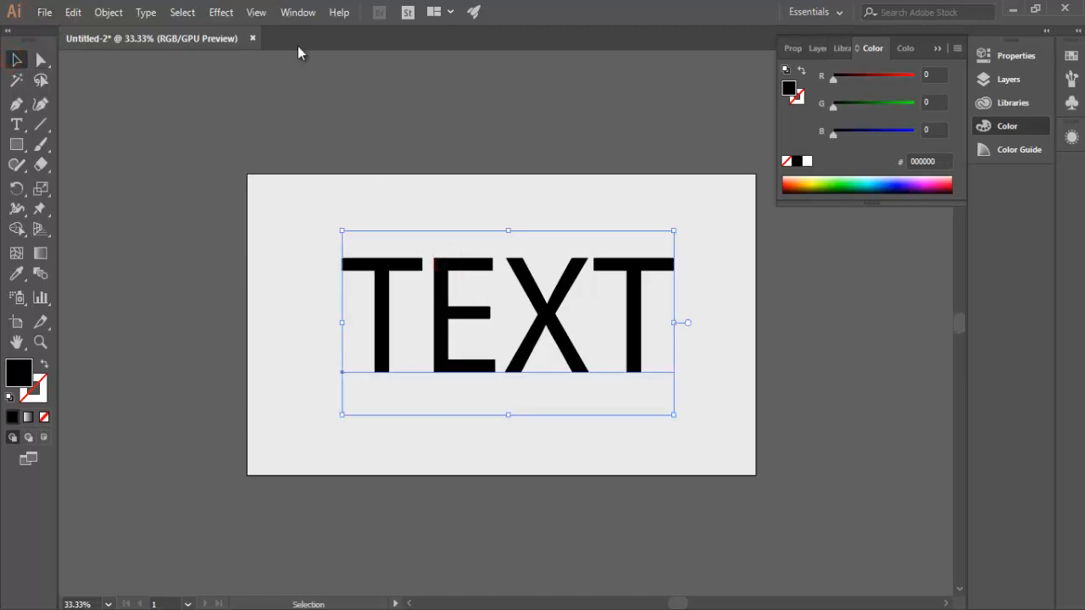
click(297, 12)
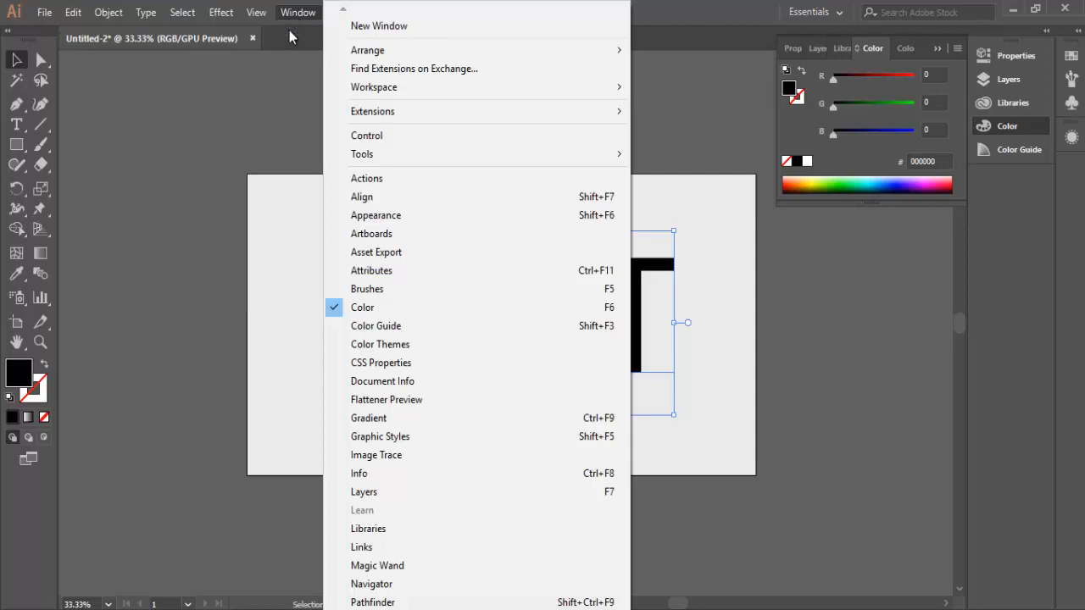
click(385, 217)
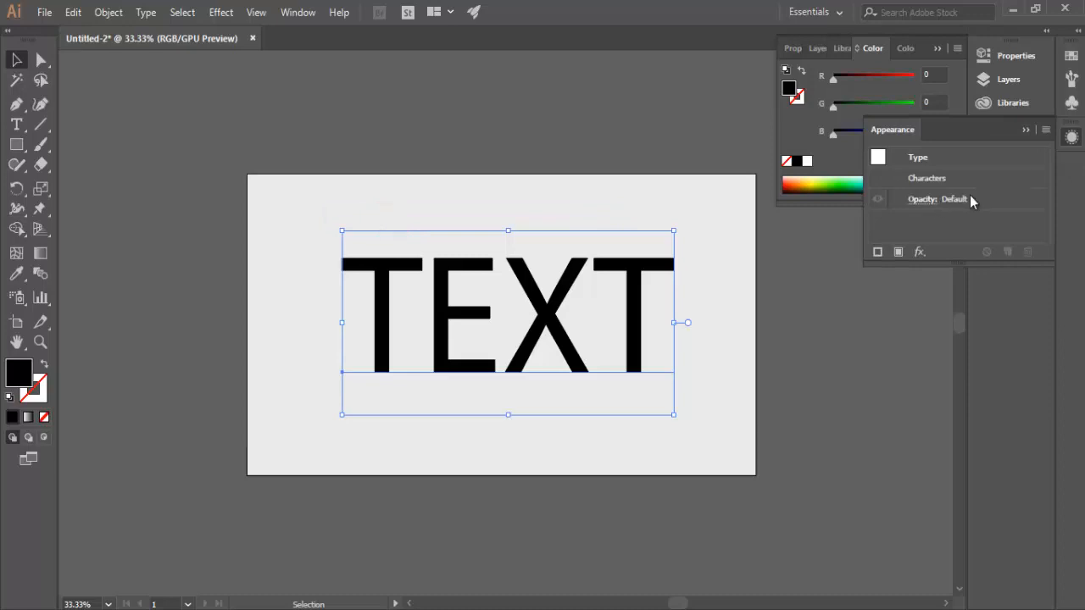
click(1027, 130)
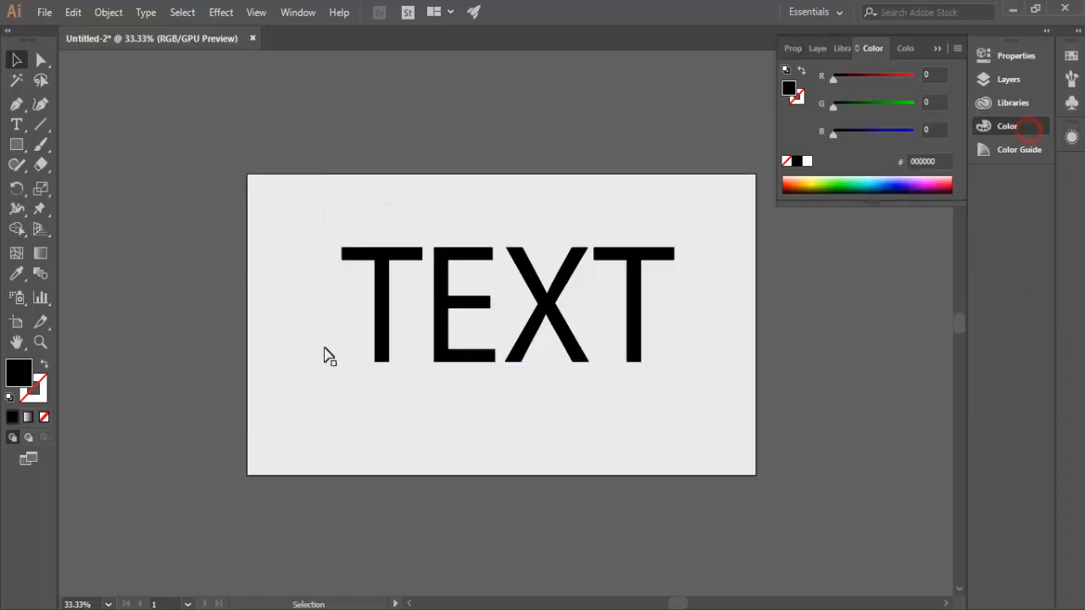
drag(471, 310, 472, 319)
click(825, 353)
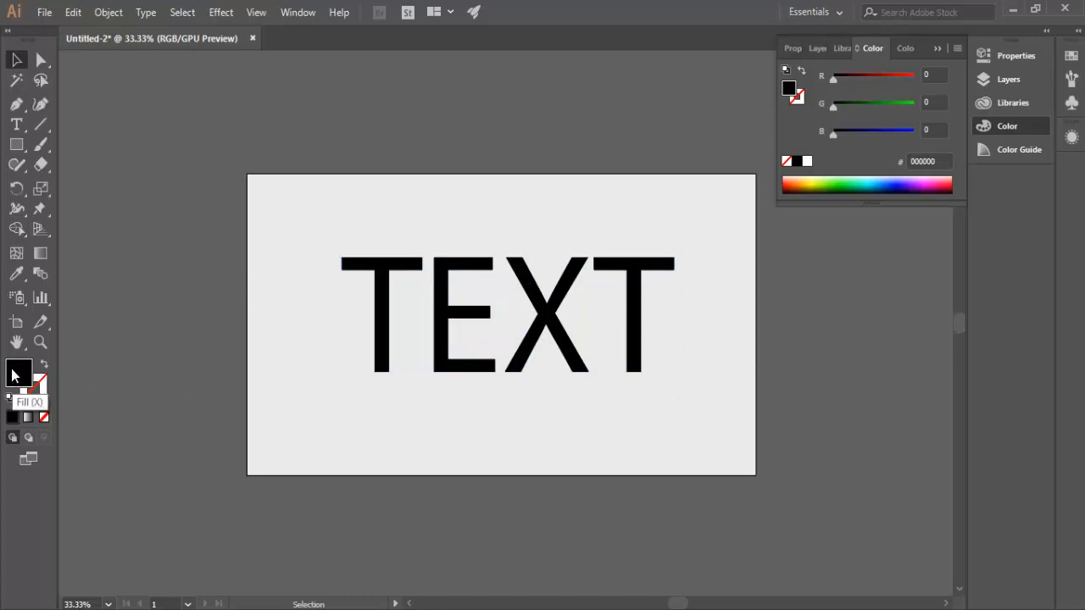
Fill the word TEXT with the pale yellow F6F9C2
click(361, 263)
click(11, 371)
click(11, 371)
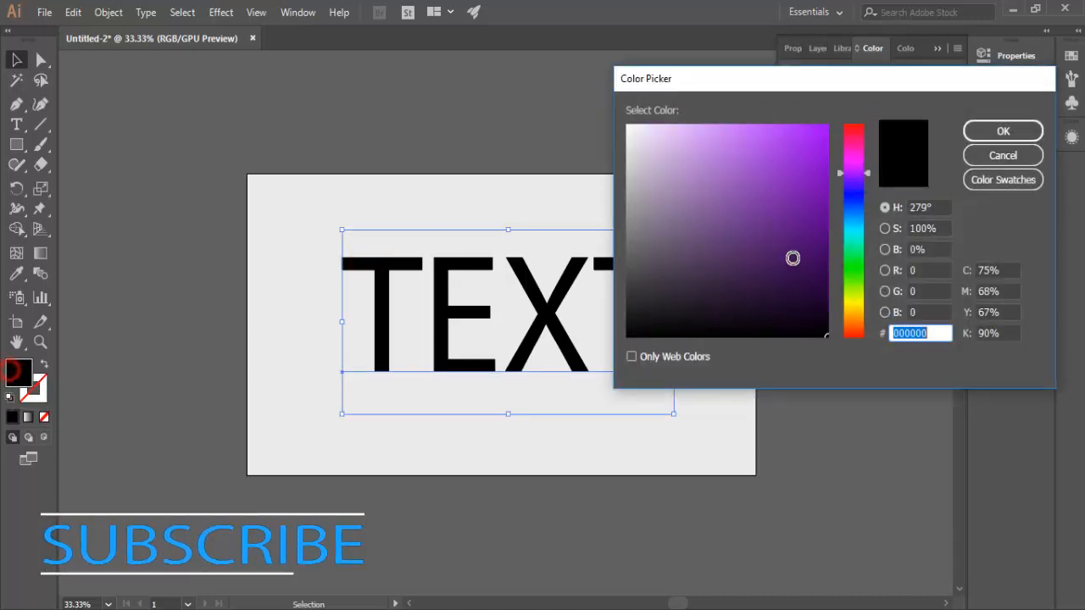
click(860, 319)
drag(686, 127, 687, 124)
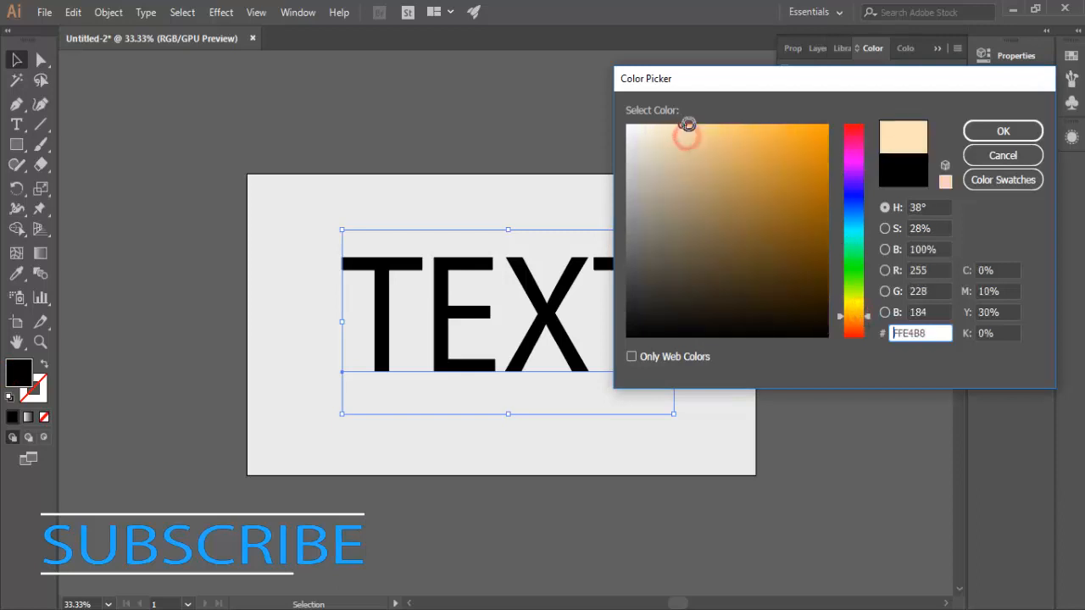
click(858, 302)
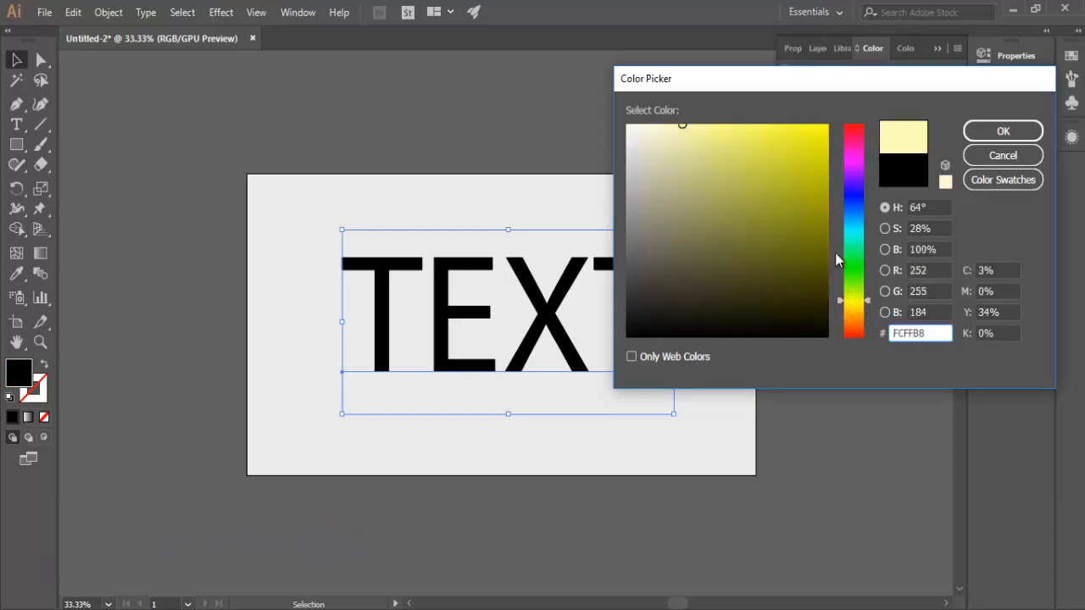
click(670, 129)
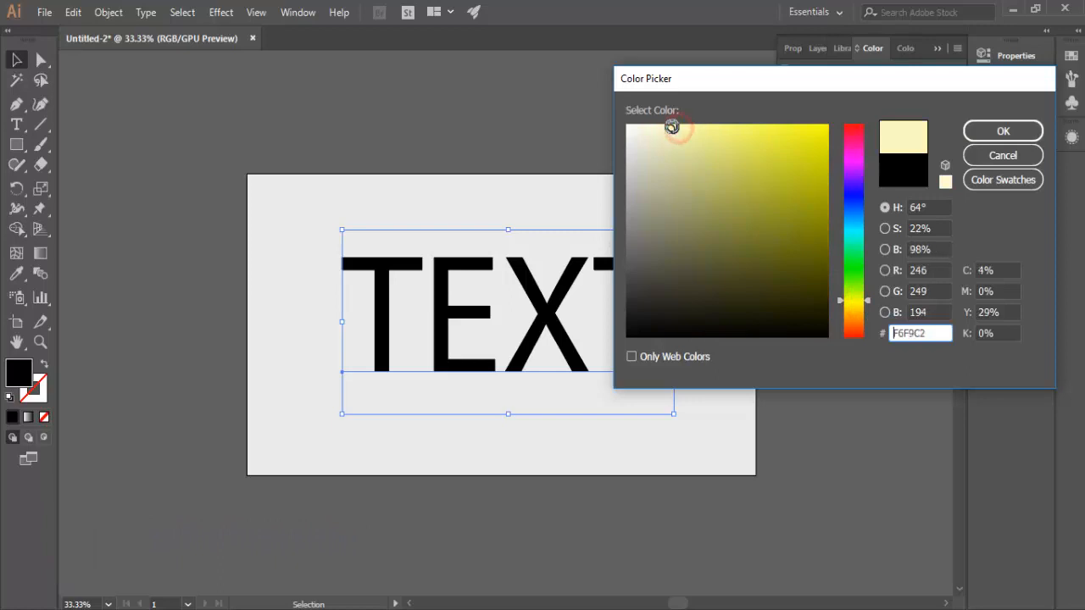
click(1003, 132)
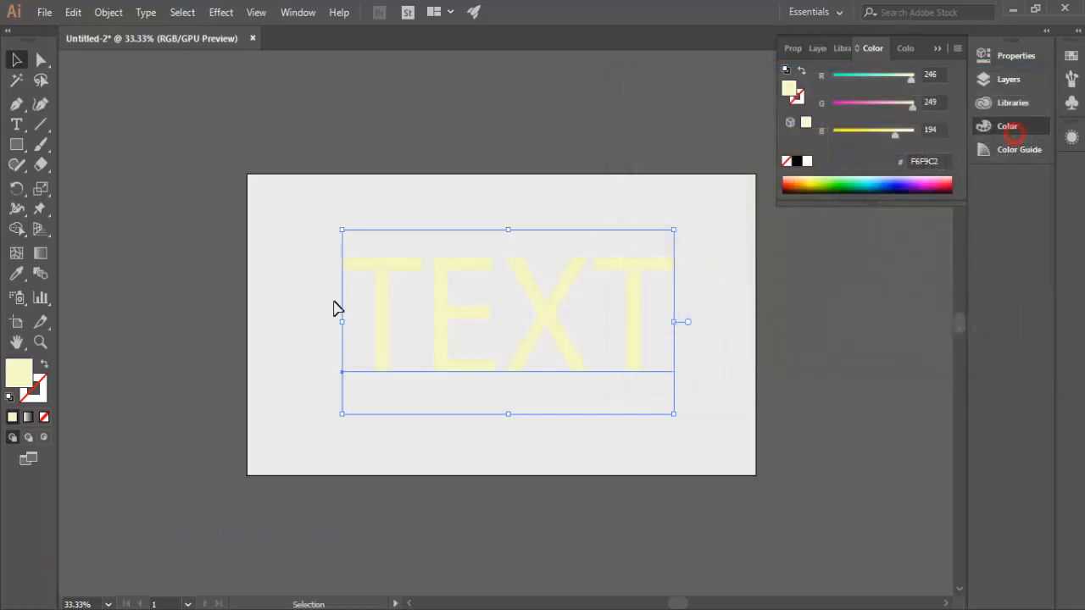
Change the fill of the word TEXT to the slightly stronger pale yellow FFFFB0
double_click(8, 378)
click(688, 124)
click(689, 125)
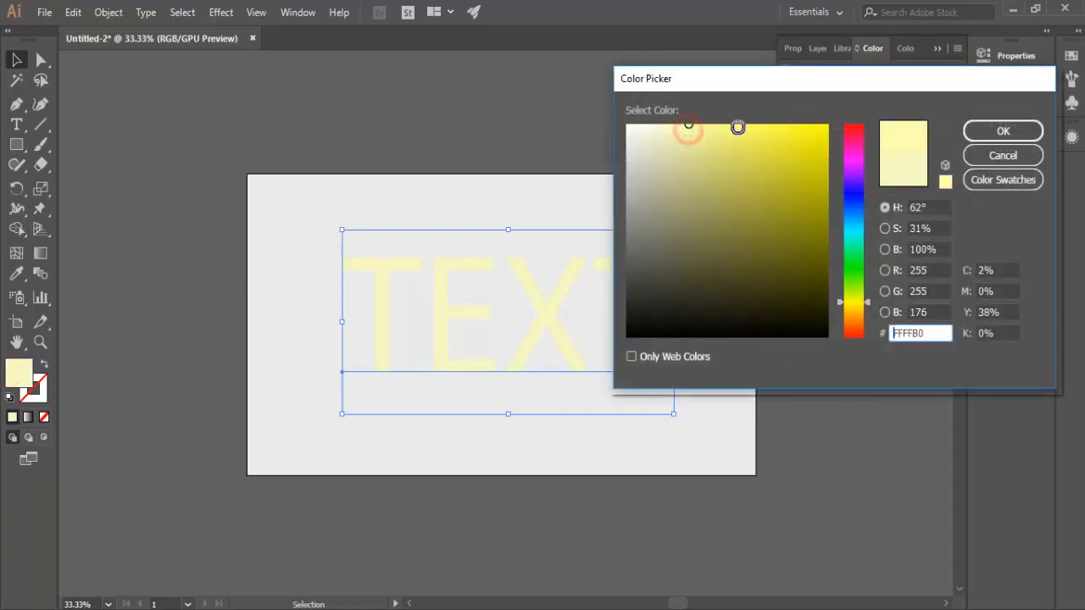
click(1002, 131)
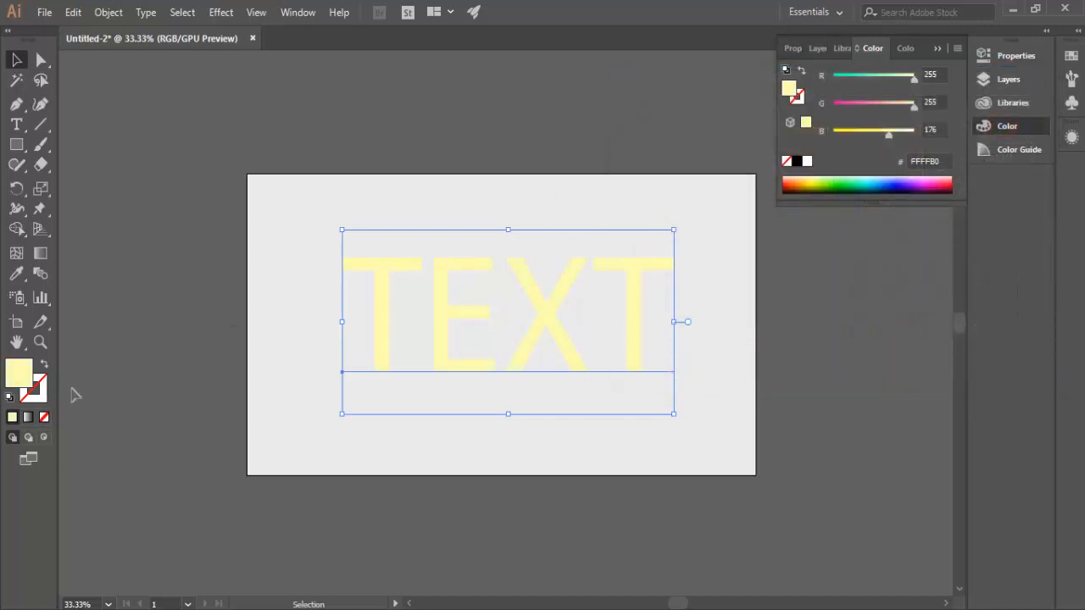
Set the fill of the word TEXT to the more saturated yellow FFFC83 and deselect it
double_click(13, 378)
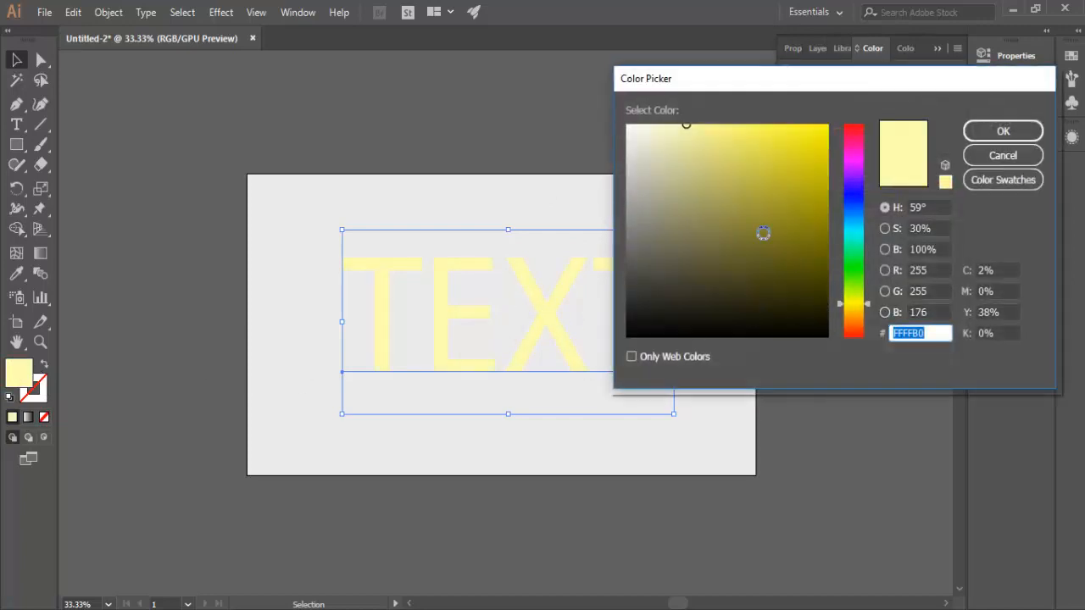
click(722, 138)
click(722, 132)
click(1001, 134)
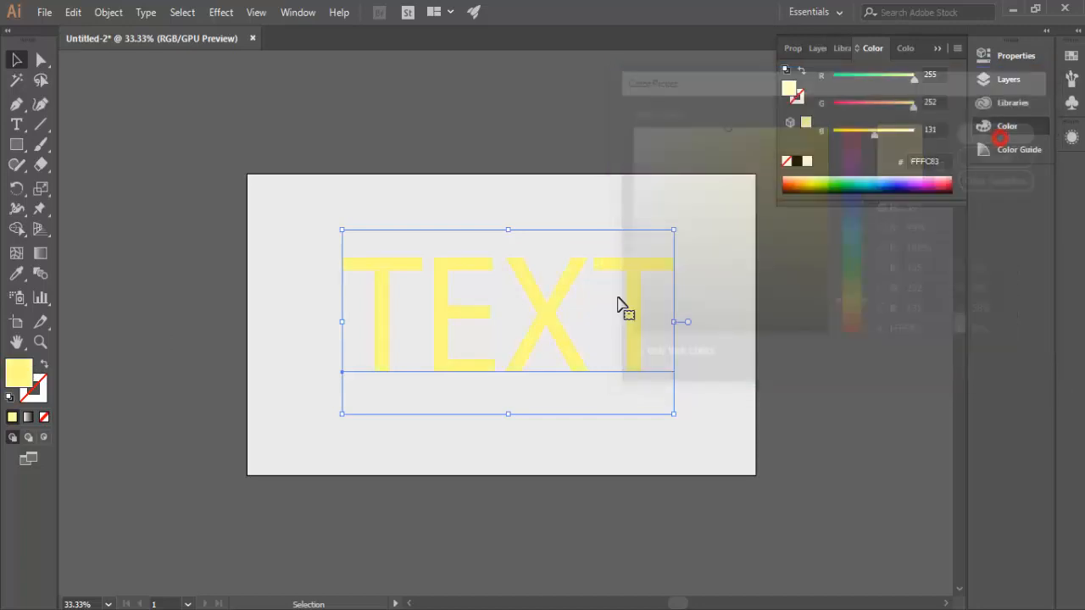
click(216, 301)
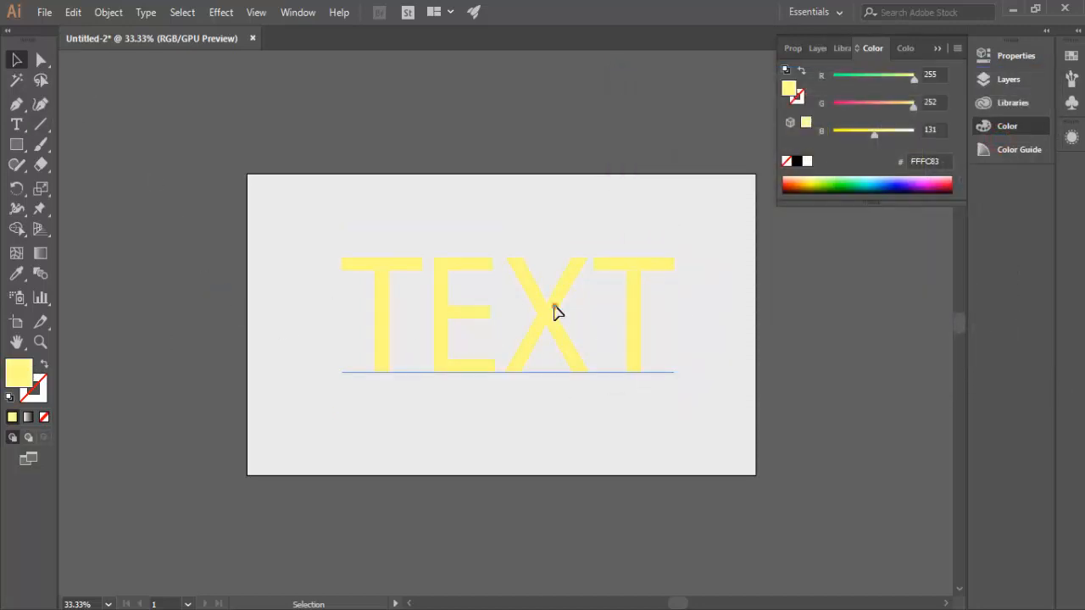
Add a 3D Extrude & Bevel effect to the word TEXT with preview on, rotated to -11°, -11° and 1°
click(555, 312)
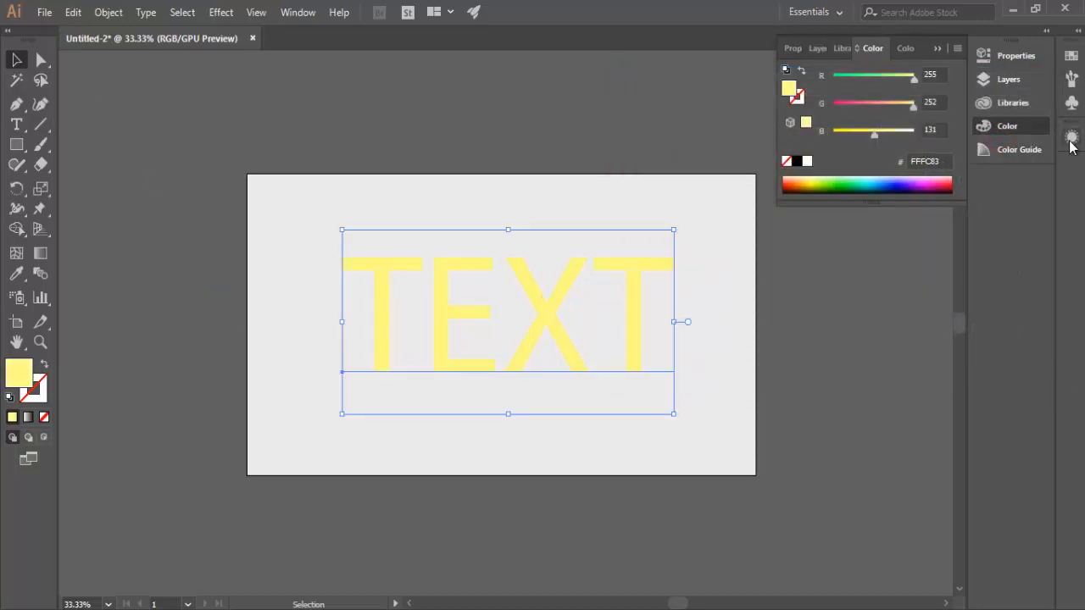
click(1071, 140)
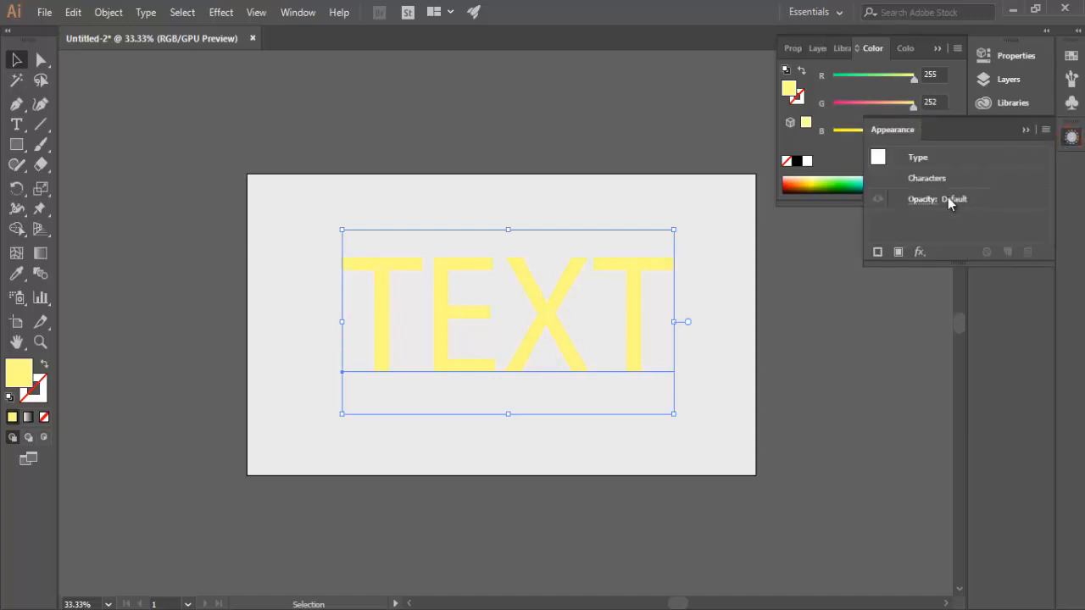
click(921, 252)
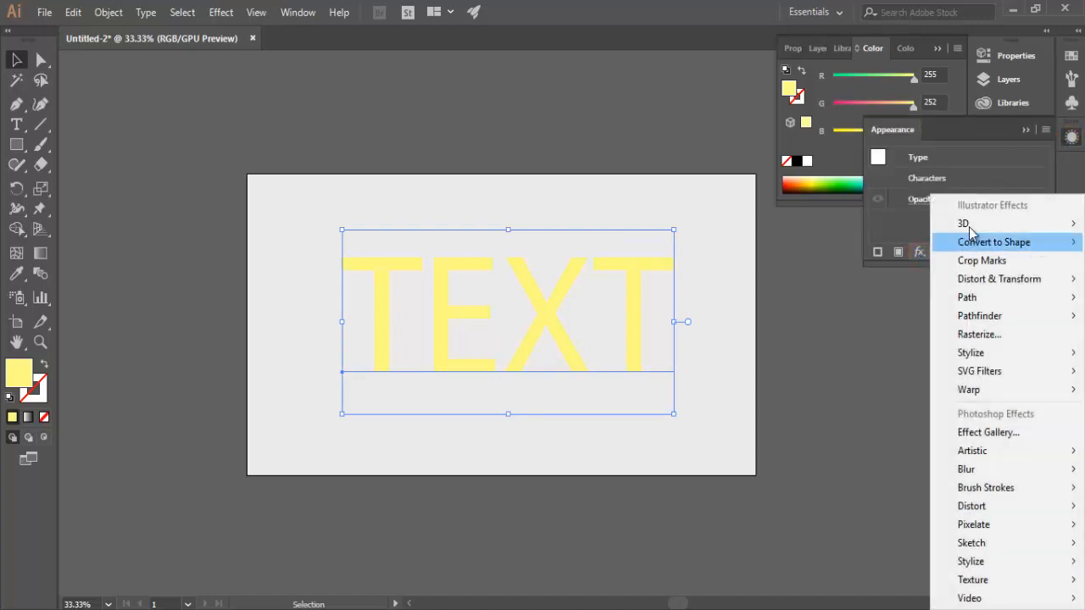
mouse_move(967, 227)
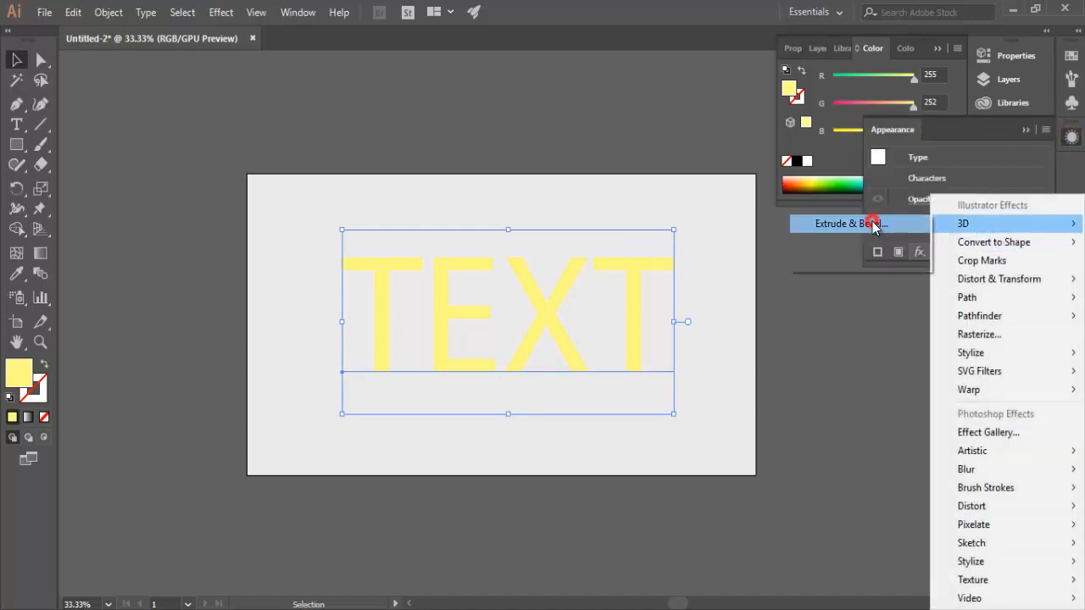
click(873, 224)
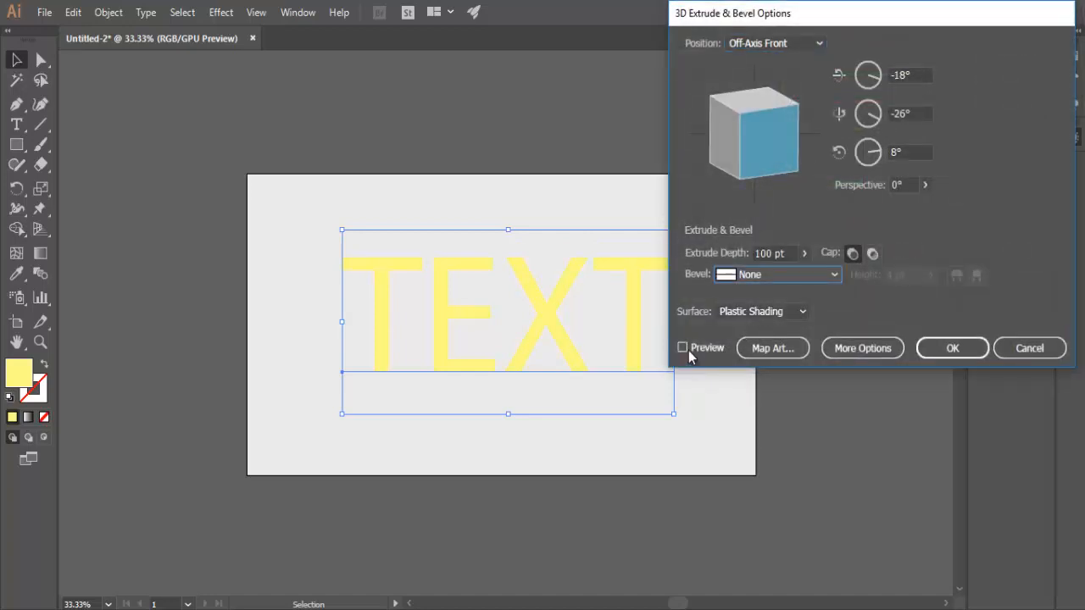
click(683, 349)
drag(778, 153, 761, 152)
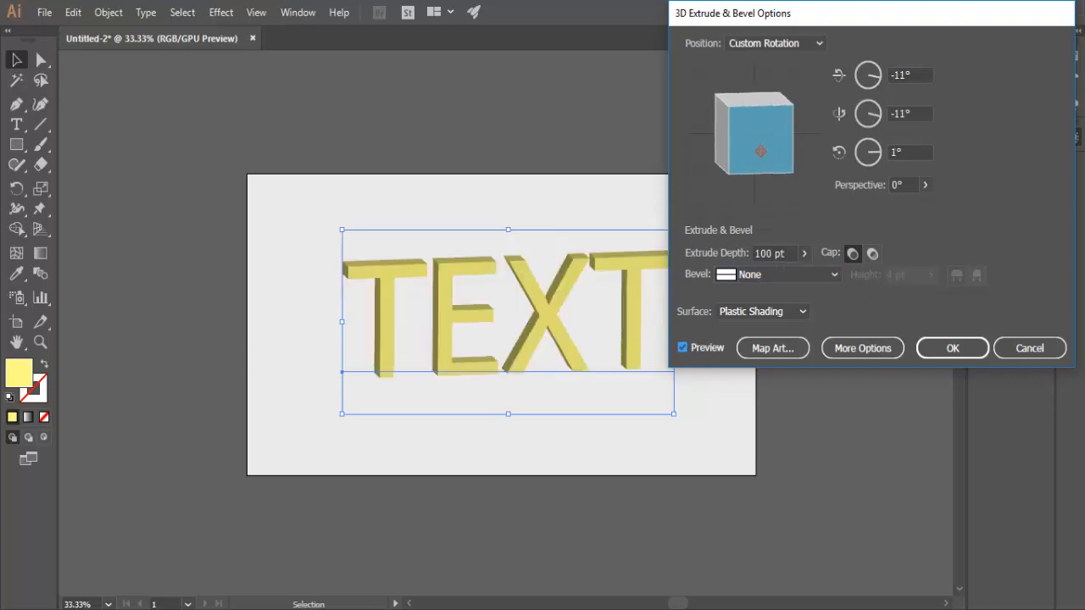
Set the extrude depth to 200 pt, keep Plastic Shading as the surface, and apply the 3D effect
click(804, 256)
click(784, 268)
drag(771, 254, 753, 255)
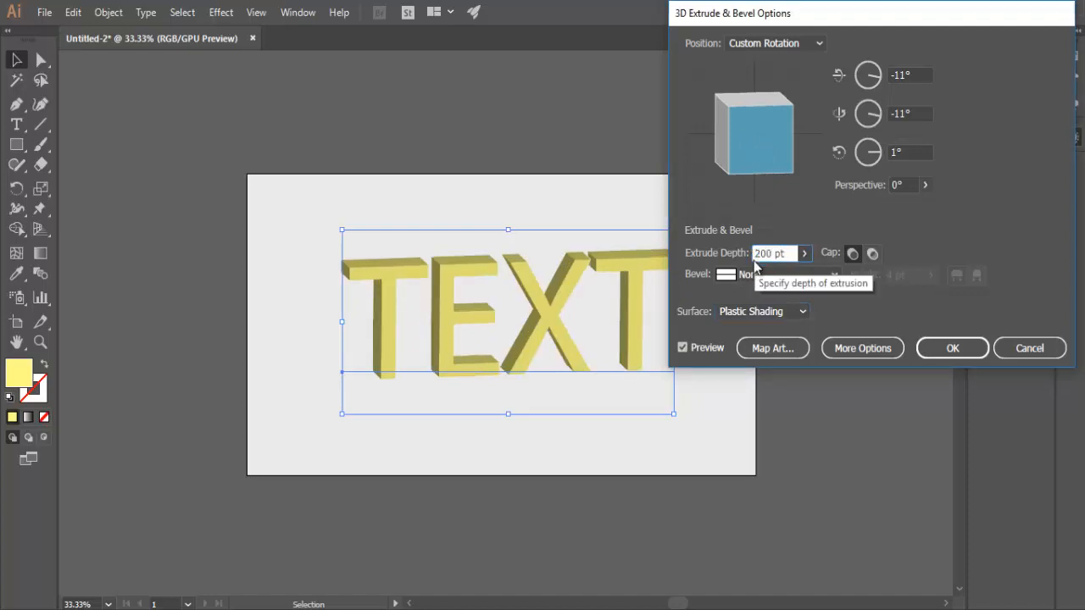
click(792, 311)
click(862, 307)
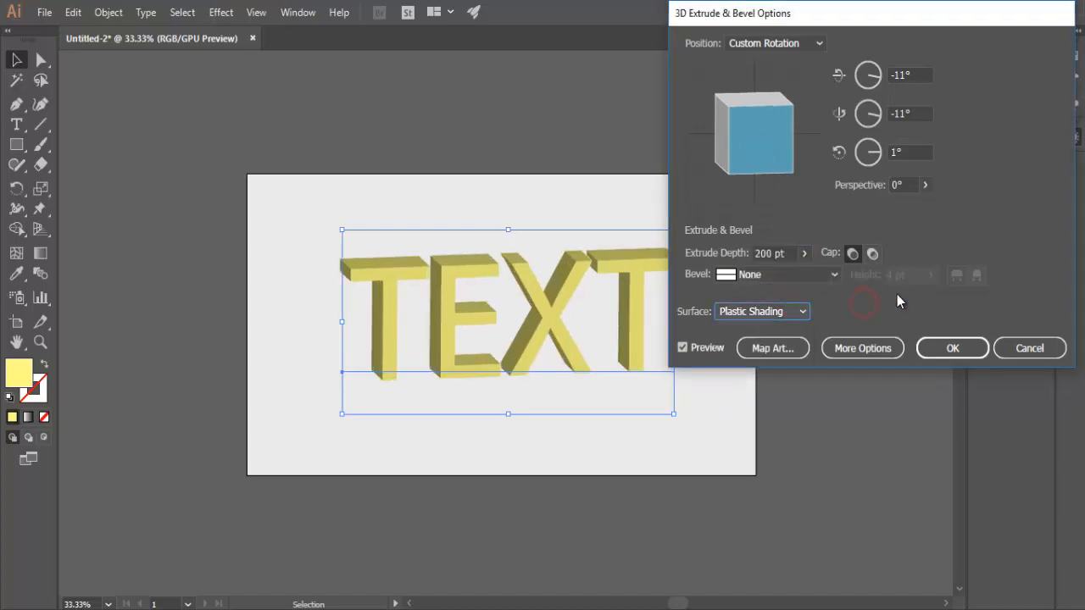
click(966, 348)
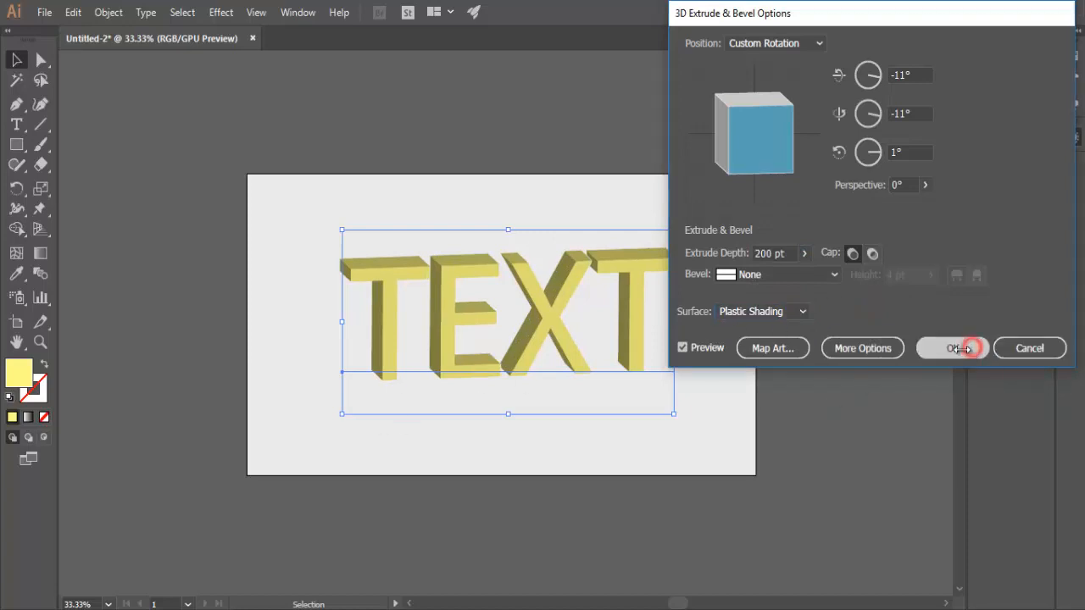
Expand the appearance of the extruded word TEXT into editable shapes
click(395, 286)
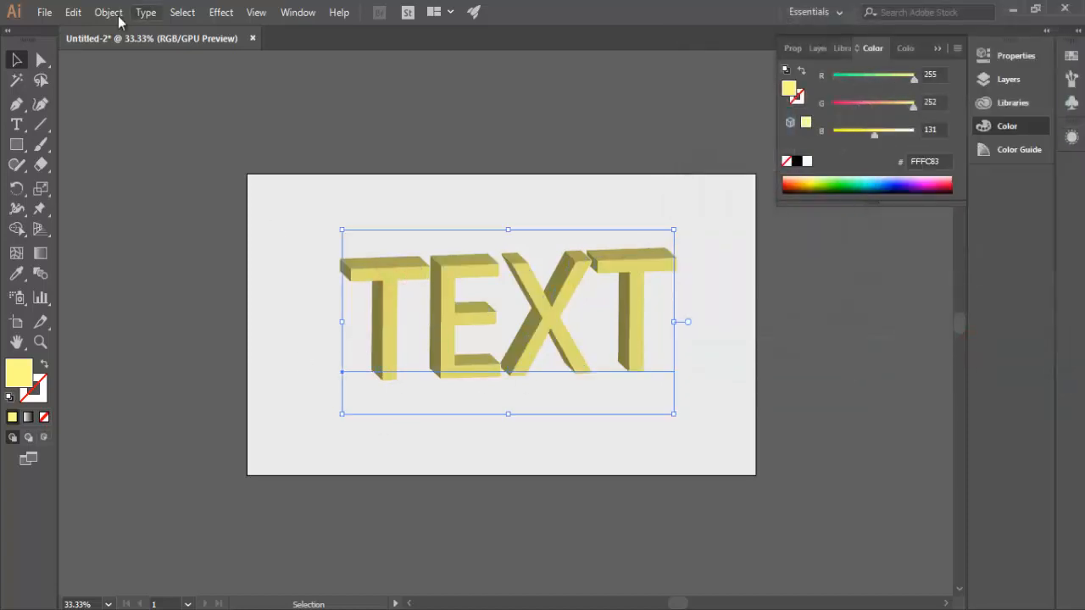
click(107, 12)
click(170, 189)
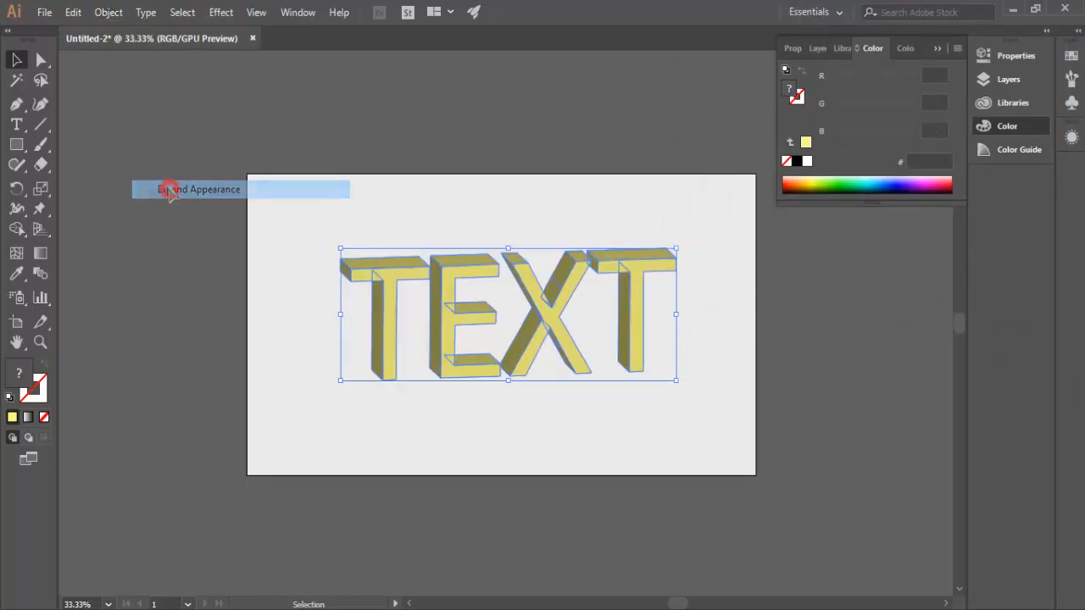
click(267, 237)
drag(329, 242, 748, 399)
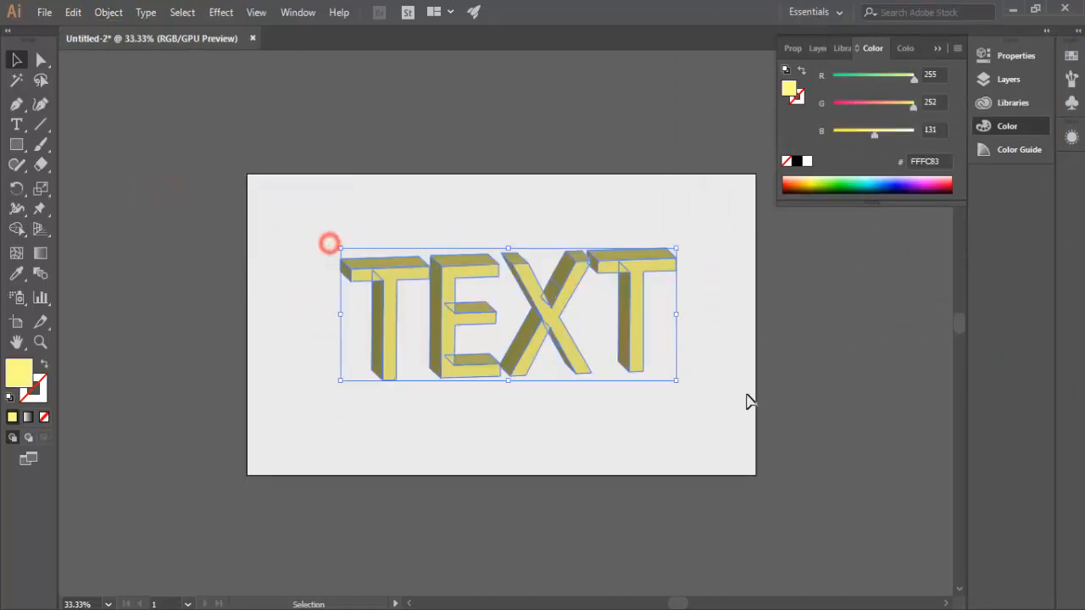
click(109, 12)
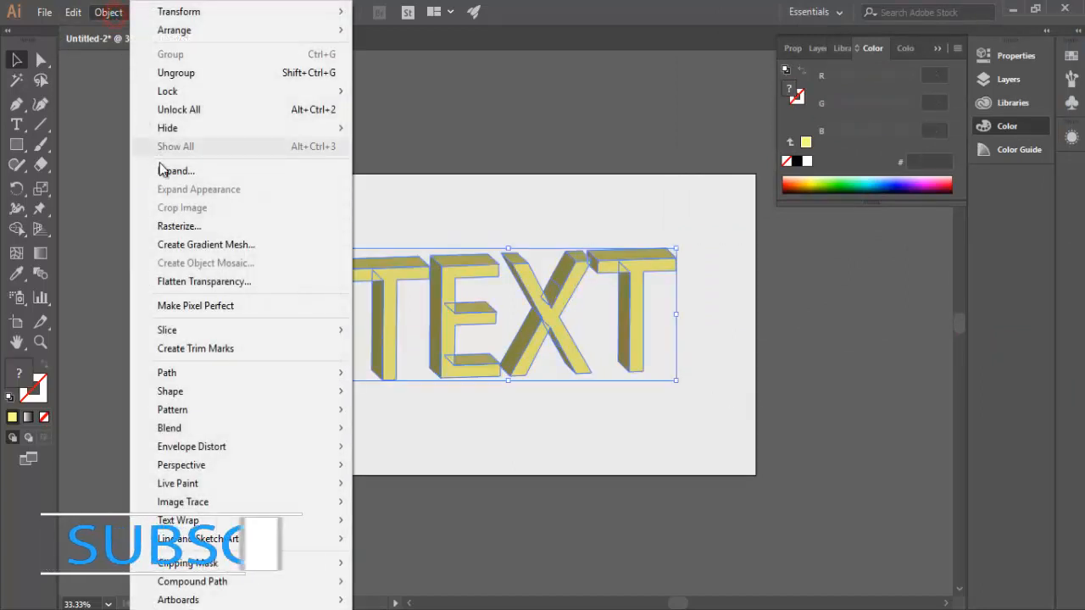
click(170, 167)
click(291, 246)
click(348, 275)
click(429, 460)
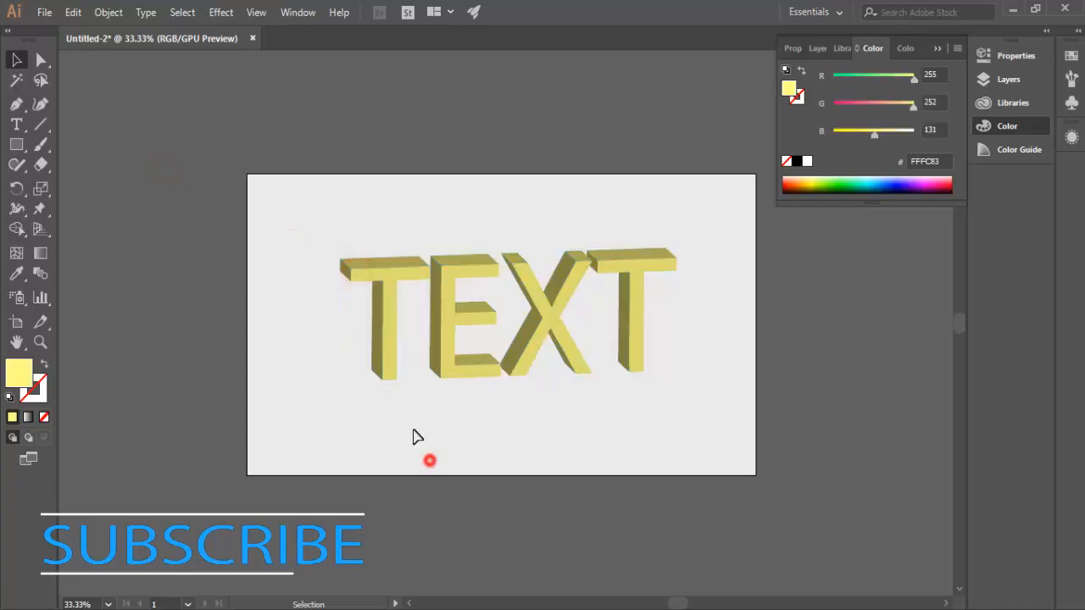
Ungroup the expanded 3D word TEXT into separate letters and deselect them
drag(591, 349, 661, 404)
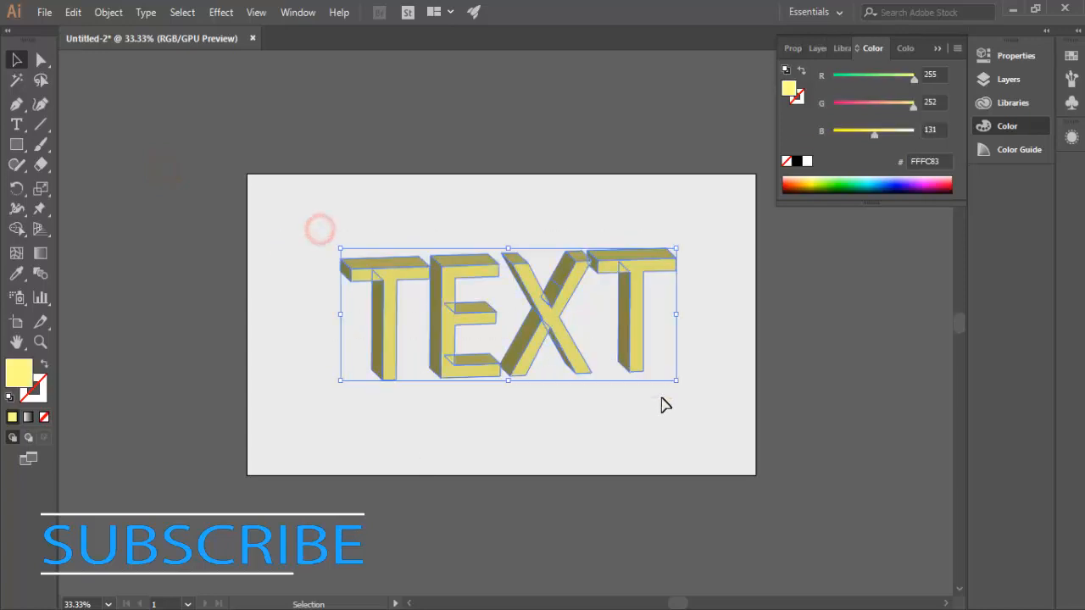
right_click(645, 270)
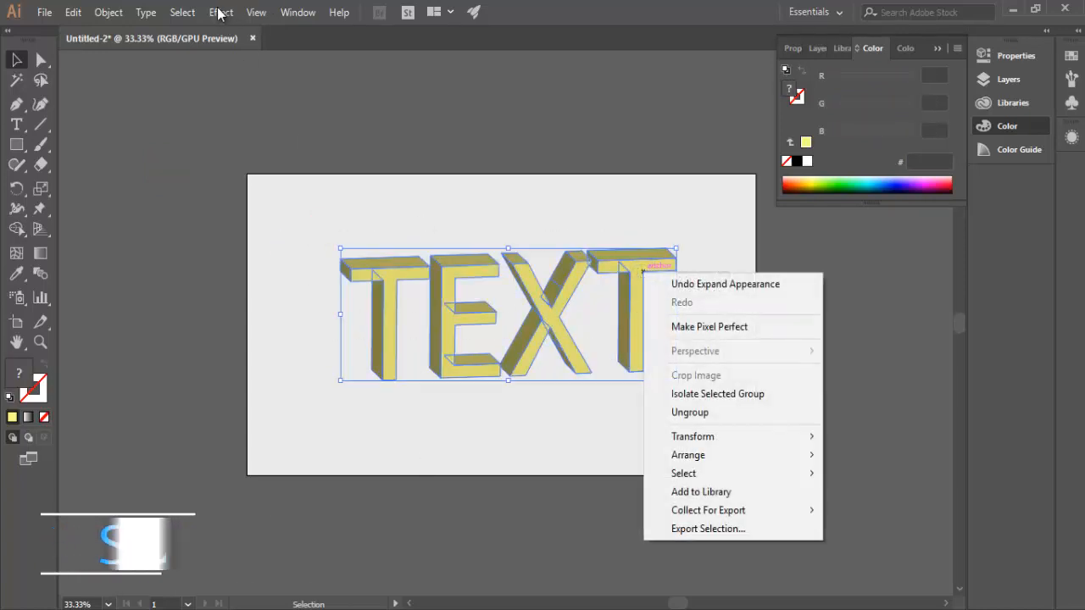
click(108, 12)
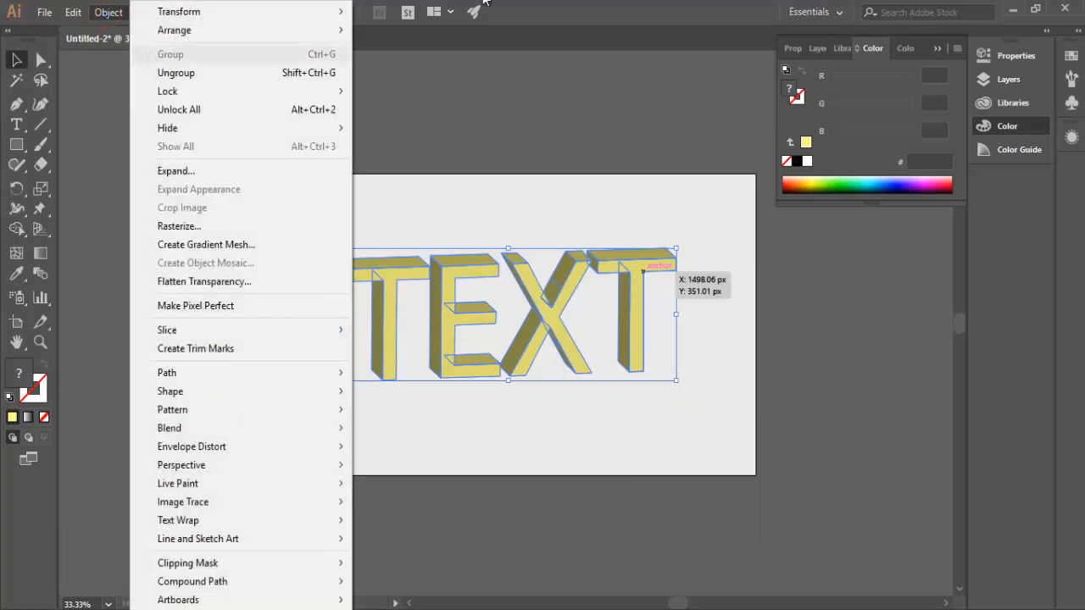
click(176, 72)
click(421, 415)
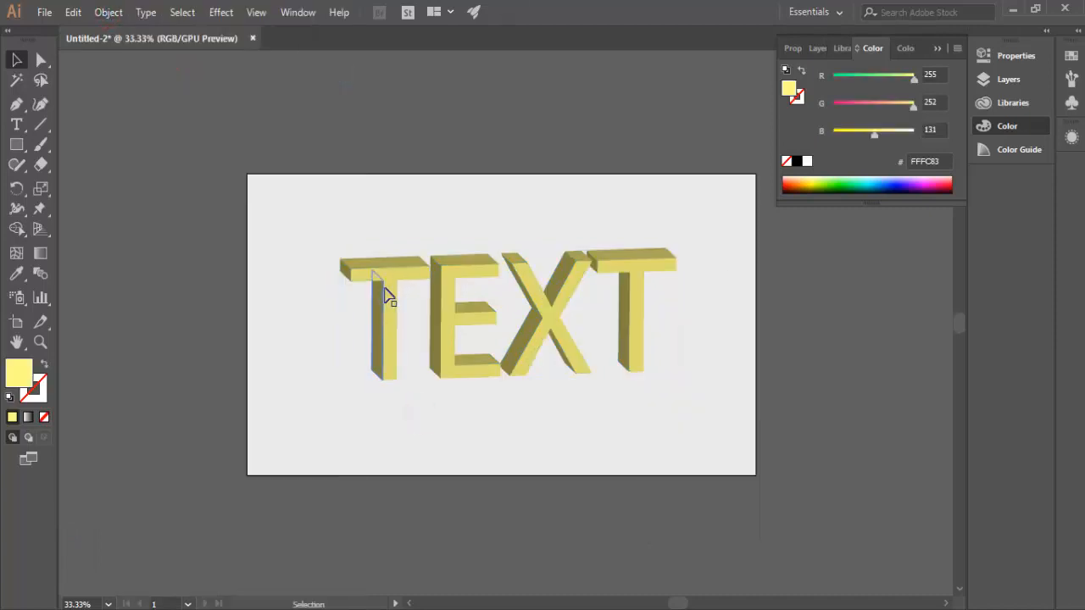
Shift the first letter T horizontally to the left, opening a wider gap before the E
click(385, 286)
key(shift+Left)
key(shift+Left)
key(shift+Left)
key(shift+Left)
key(shift+Left)
key(shift+Left)
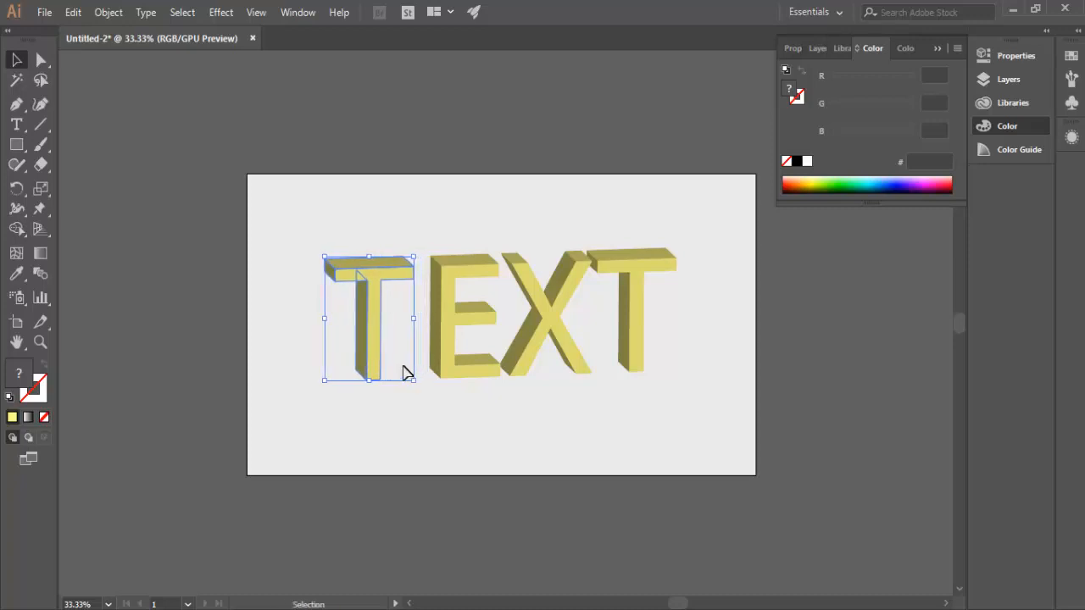
Shift the last letter T horizontally to the right, opening a clear gap after the X
click(616, 268)
key(shift+Right)
key(shift+Right)
key(shift+Right)
key(shift+Right)
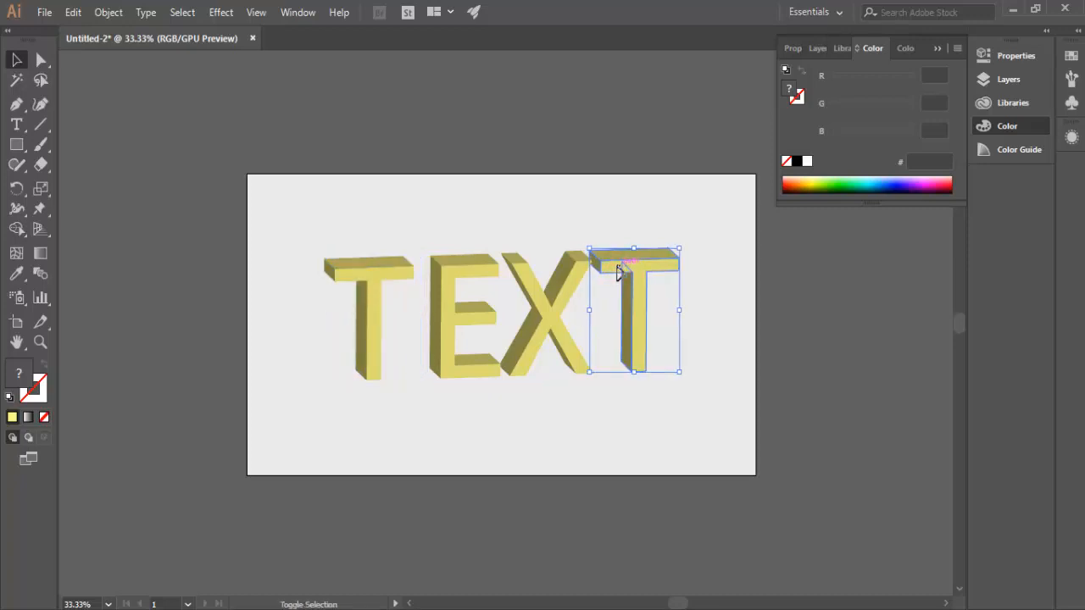
key(shift+Right)
key(shift+Right)
key(shift+Right)
key(shift+Right)
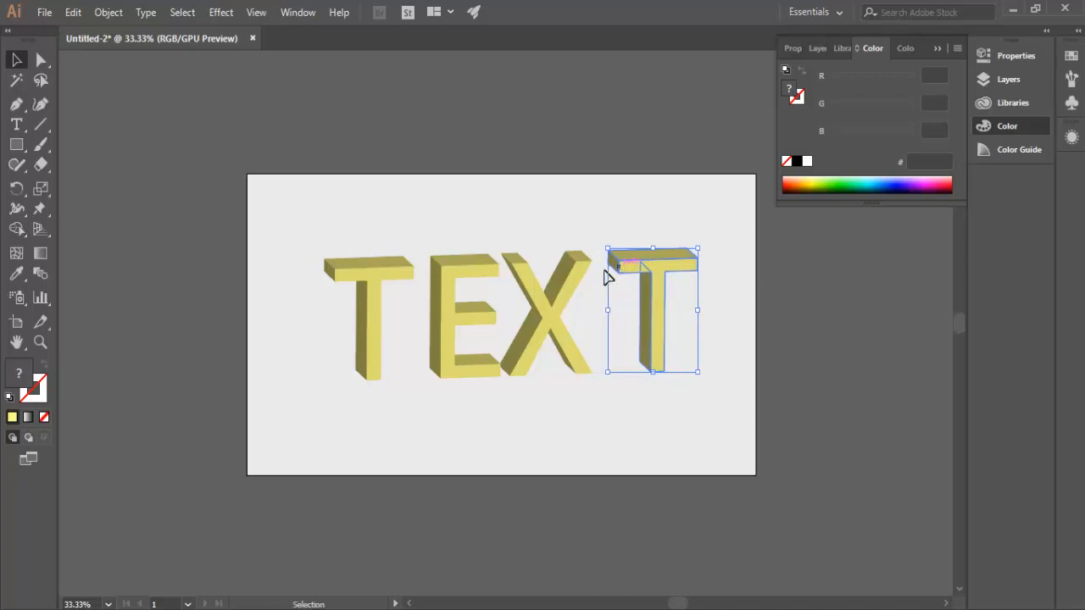
Nudge the letter E slightly left, so that it sits between the first T and the X with gaps on both sides
click(475, 329)
key(shift+Left)
key(shift+Left)
key(shift+Left)
key(shift+Left)
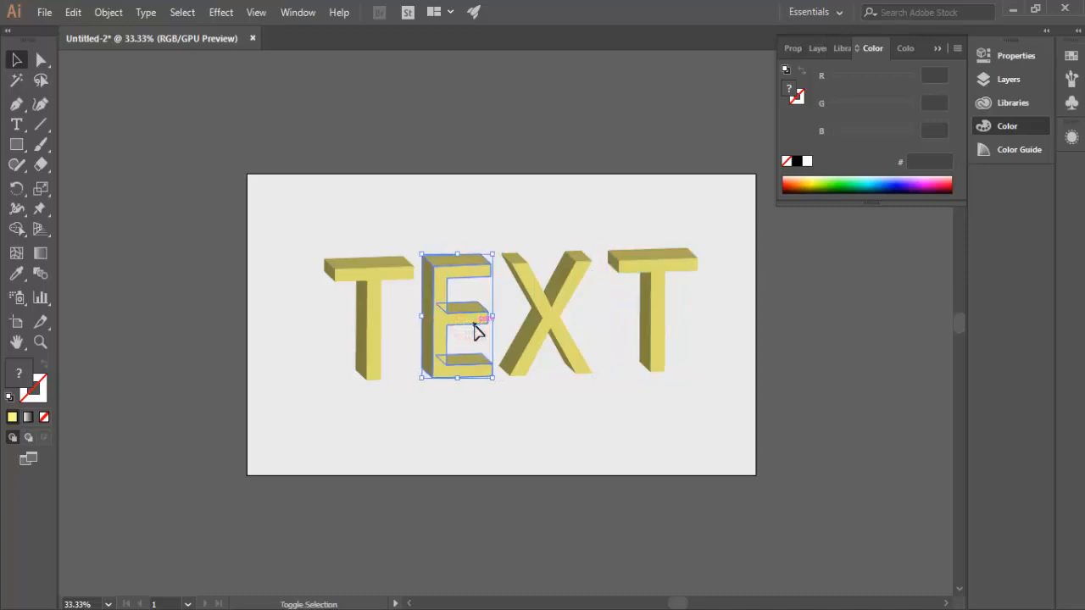
key(shift+Right)
Nudge the letter X slightly right to even out the spacing between the letters, and deselect it
click(566, 329)
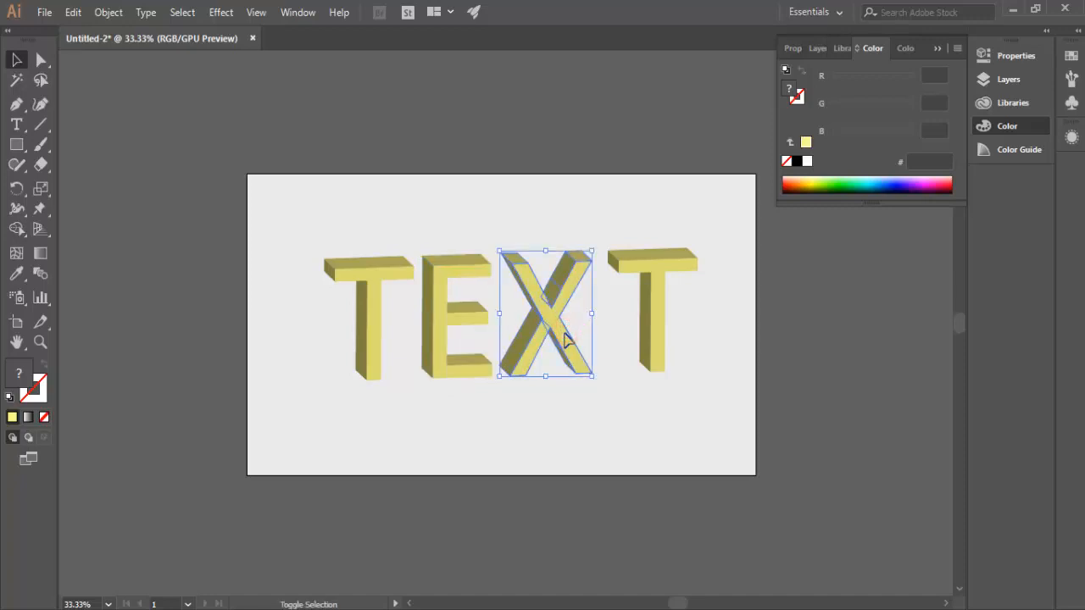
key(shift+Right)
click(563, 417)
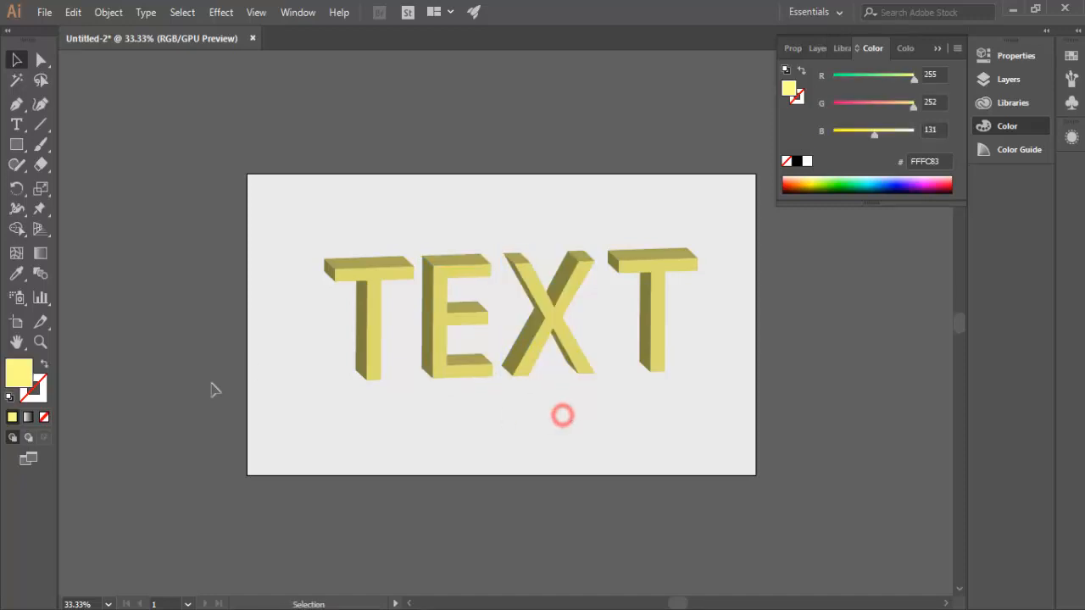
key(z)
click(516, 315)
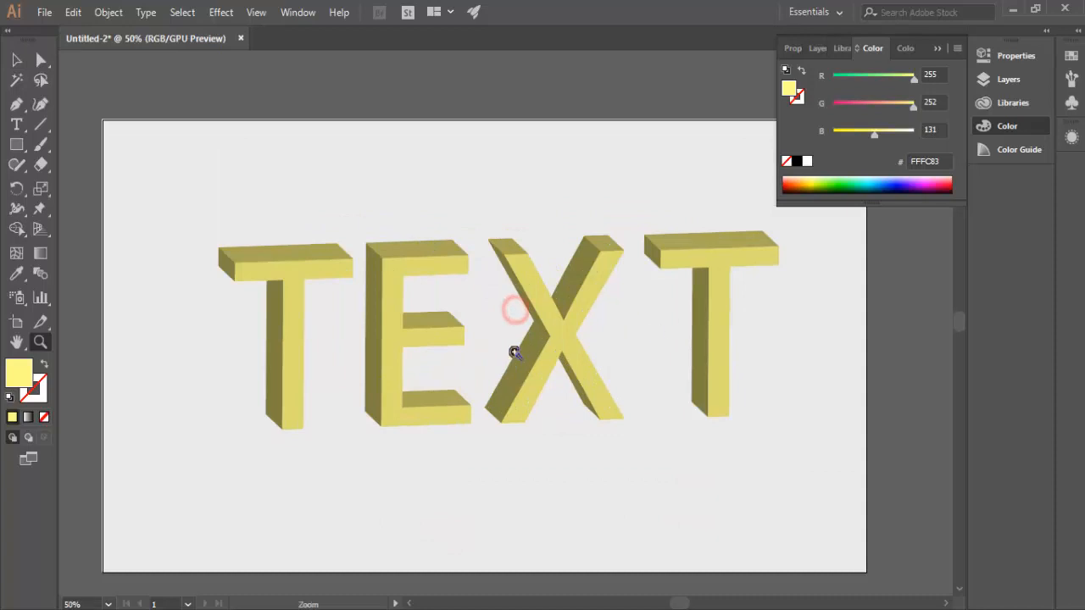
Select all four 3D letters of the word TEXT and group them into one object
drag(474, 356, 483, 361)
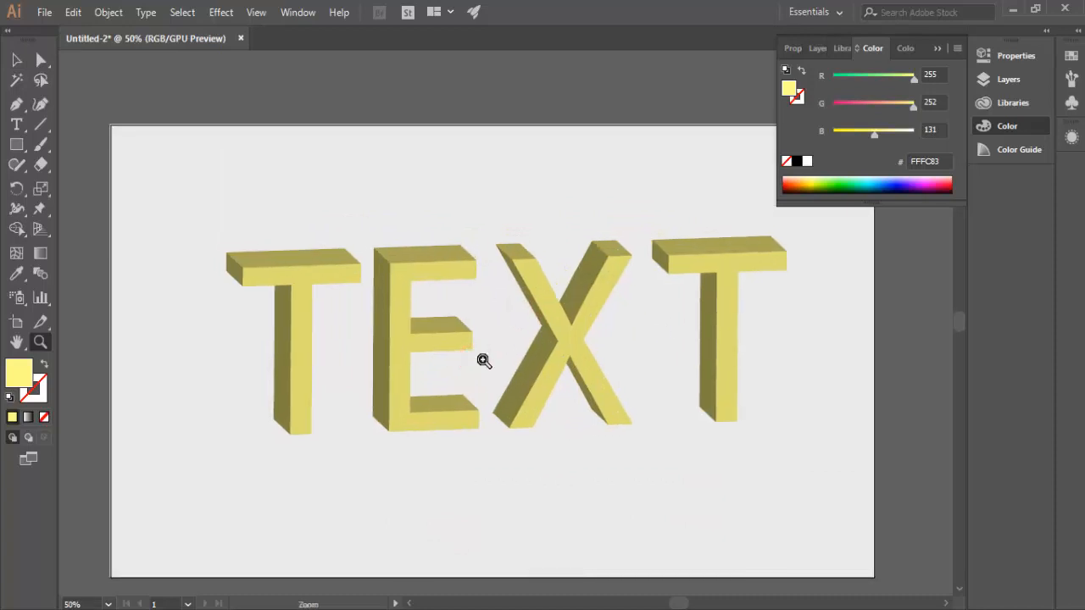
click(16, 61)
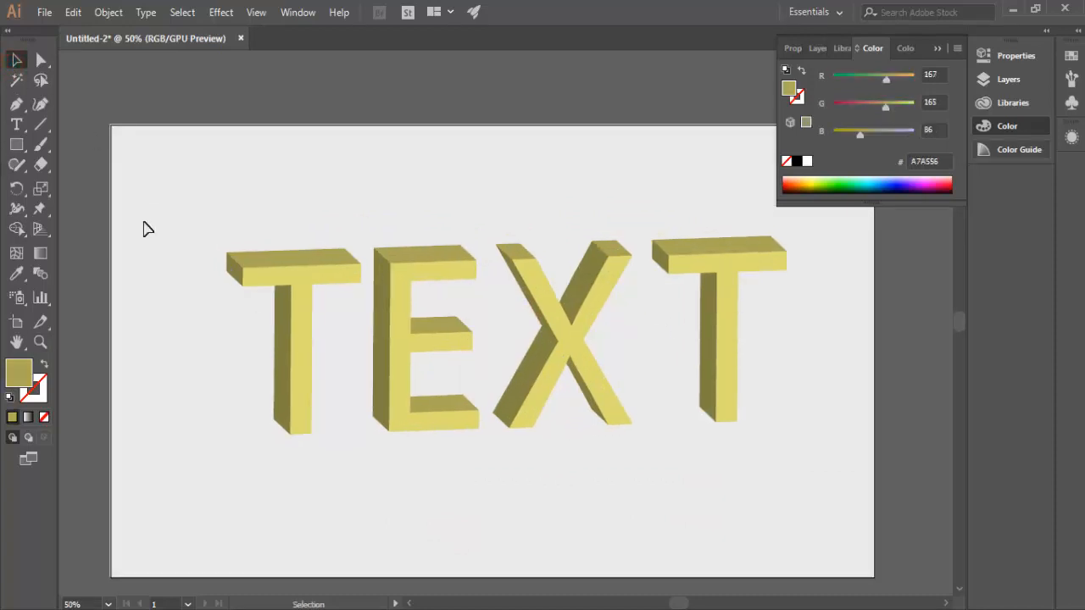
drag(187, 209, 771, 423)
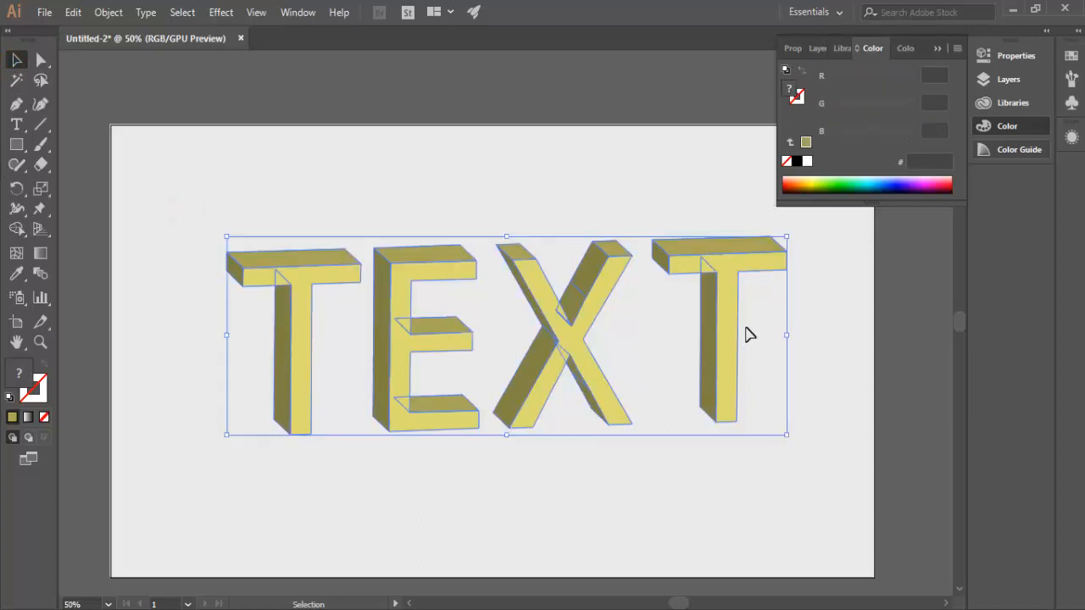
right_click(729, 273)
click(767, 377)
click(644, 470)
click(577, 361)
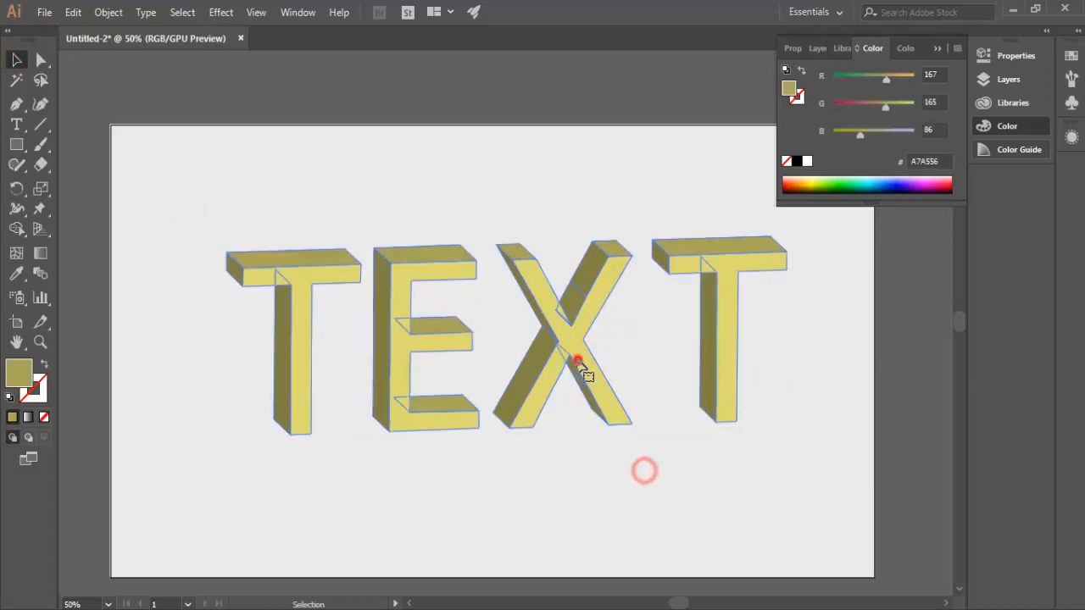
click(546, 488)
Start a Drop Shadow effect on the grouped letters with the live preview turned on
click(283, 274)
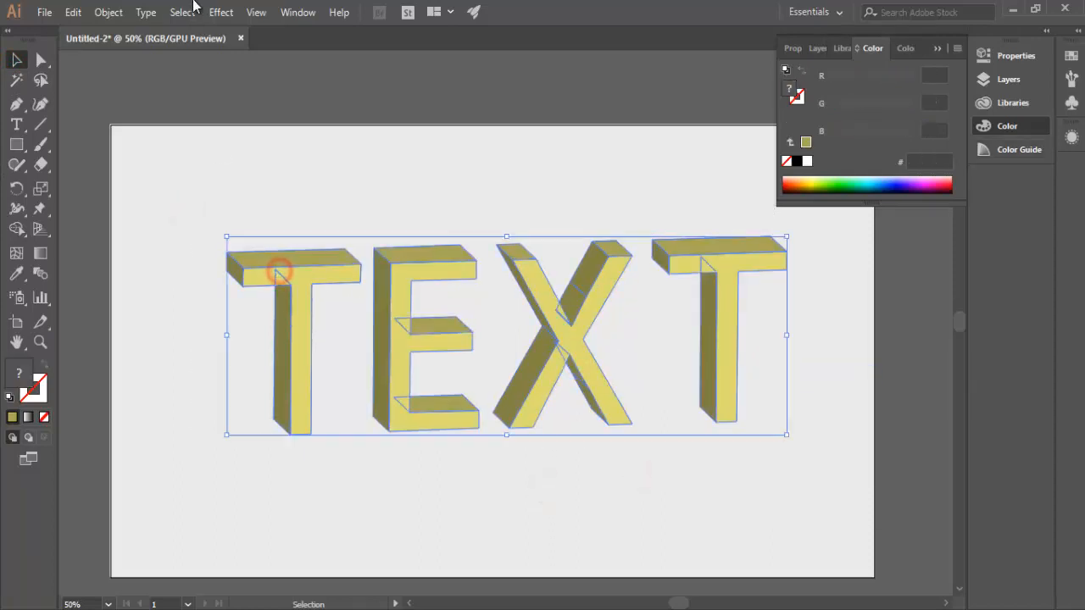
click(219, 13)
mouse_move(254, 203)
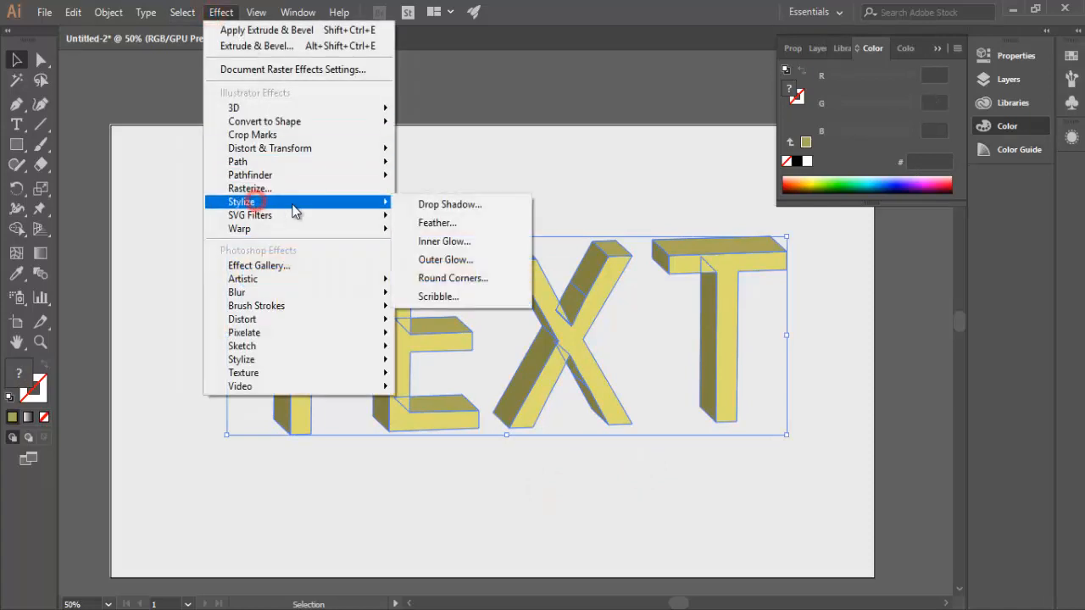
click(450, 205)
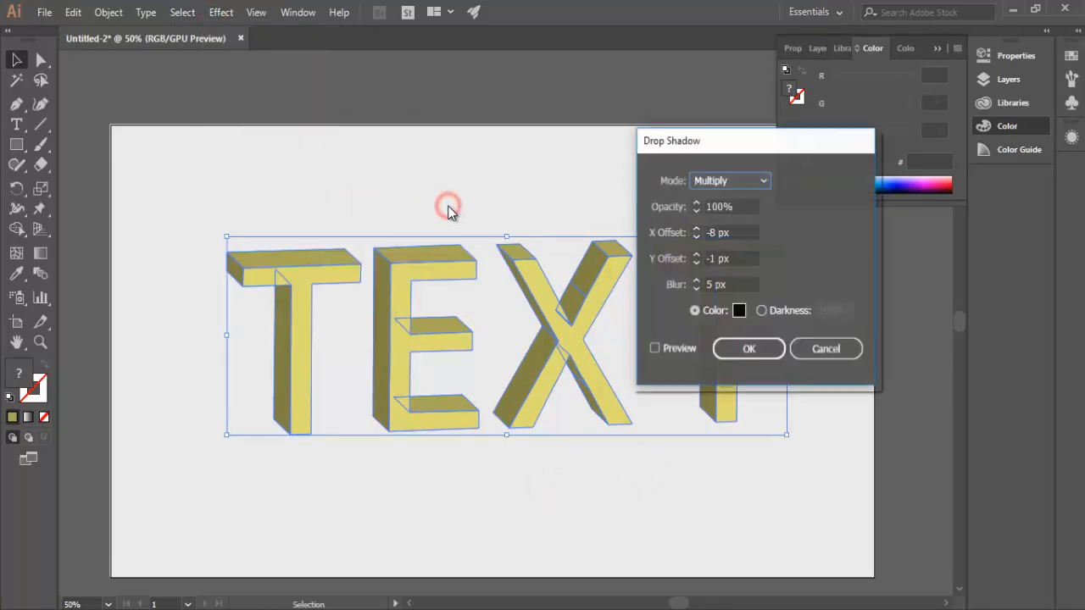
click(656, 348)
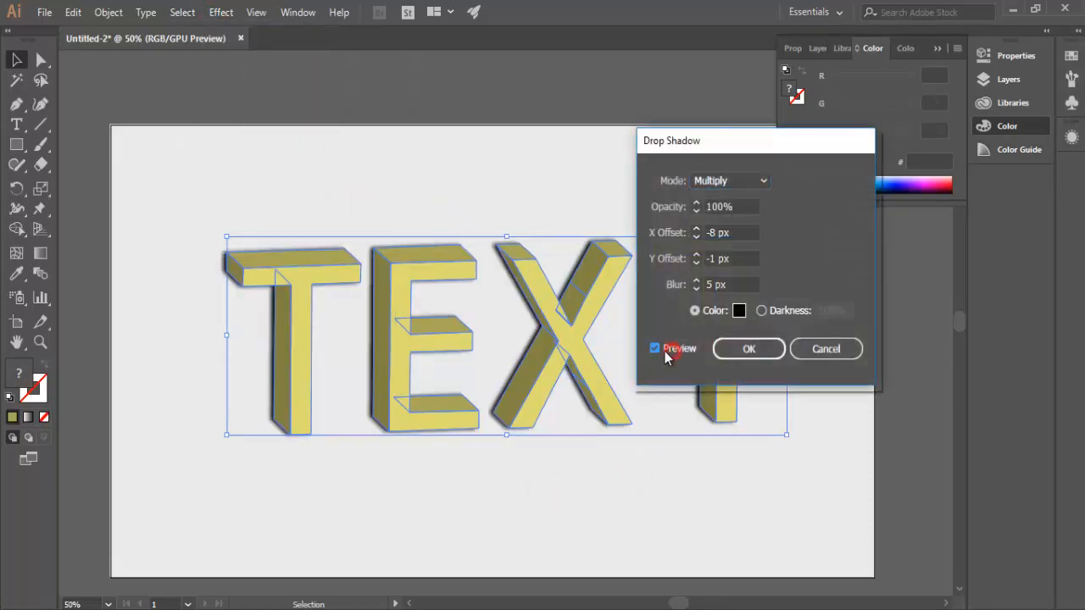
Set the drop shadow's Y offset to 0 px and its X offset to -10 px
double_click(717, 234)
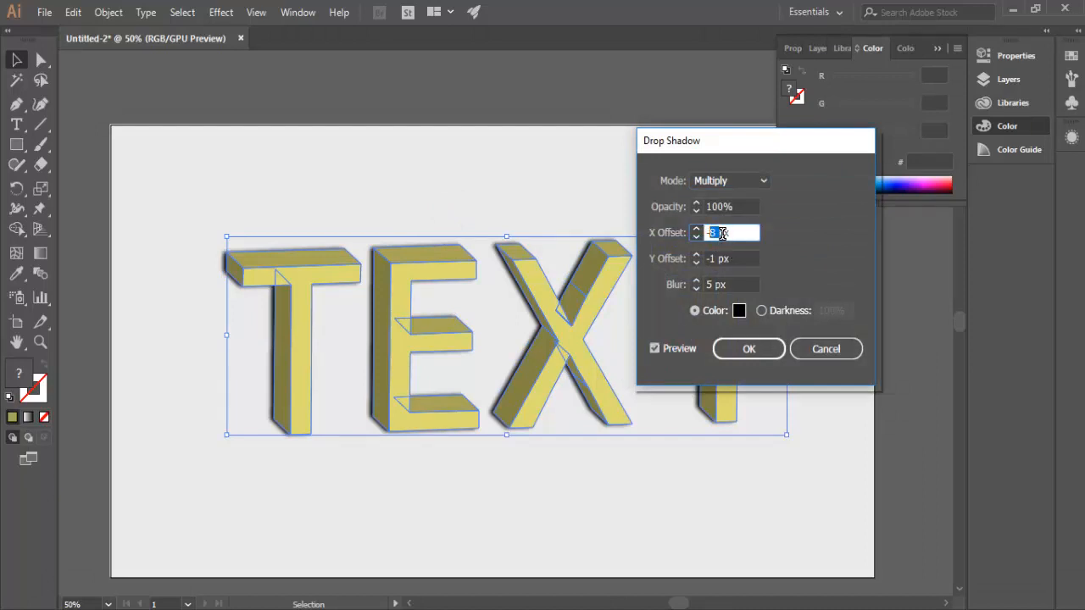
click(718, 232)
double_click(716, 259)
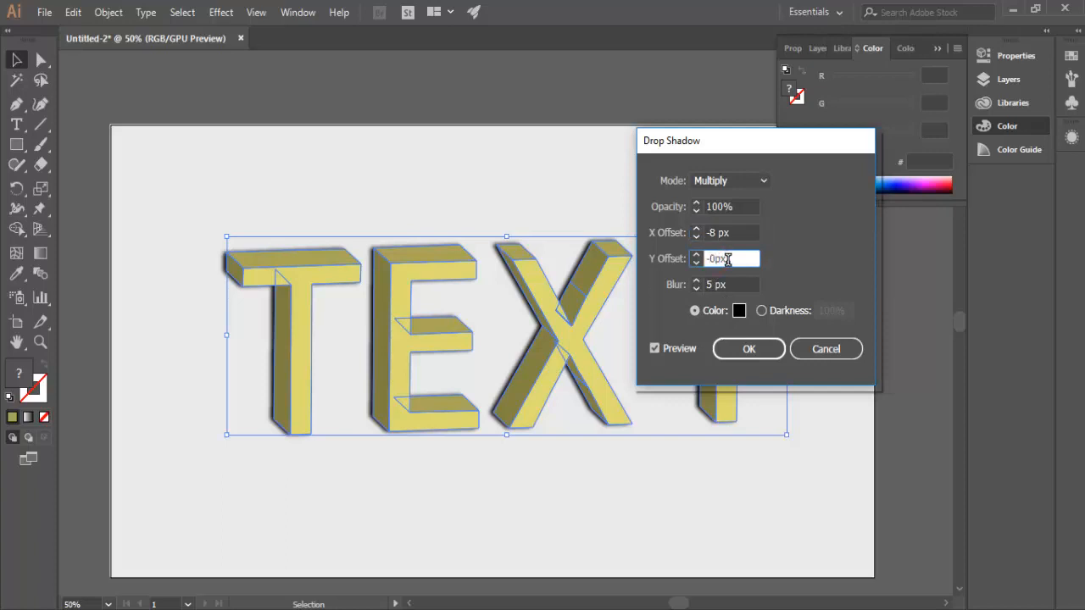
click(711, 285)
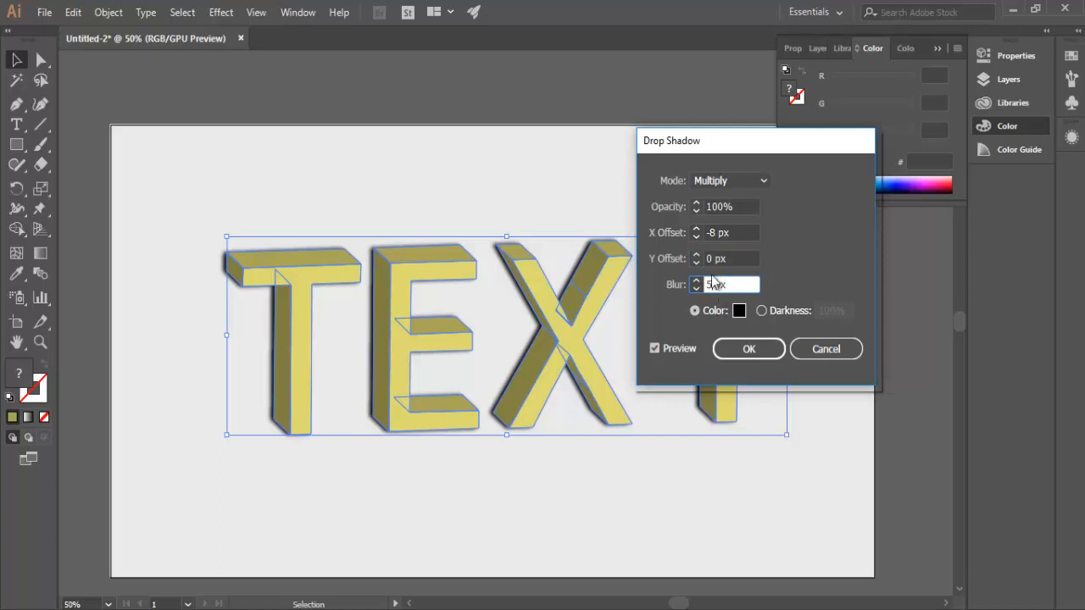
double_click(716, 232)
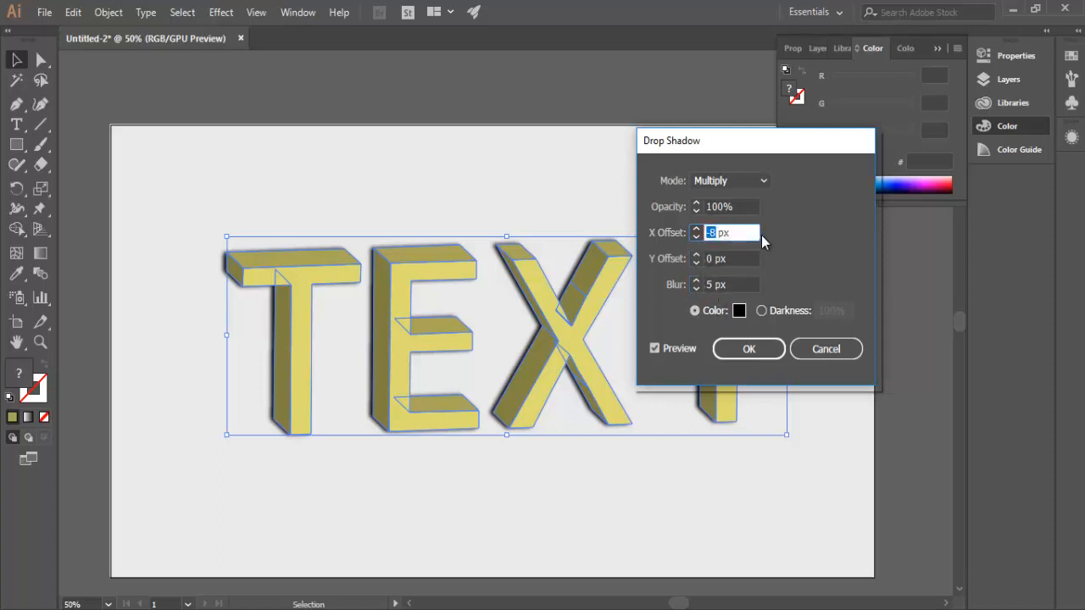
text(-10)
double_click(708, 284)
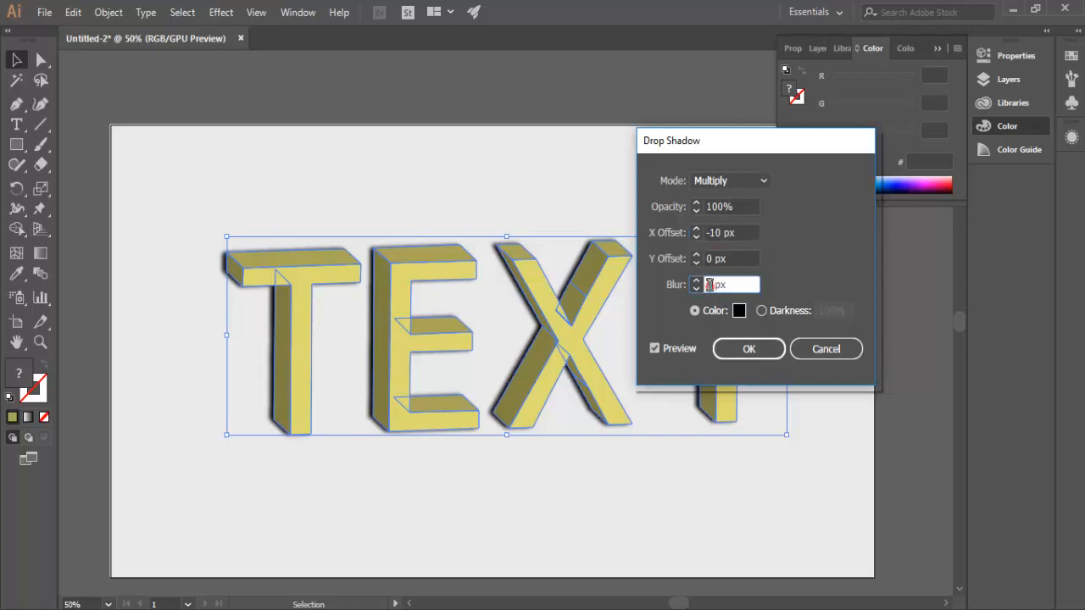
double_click(714, 283)
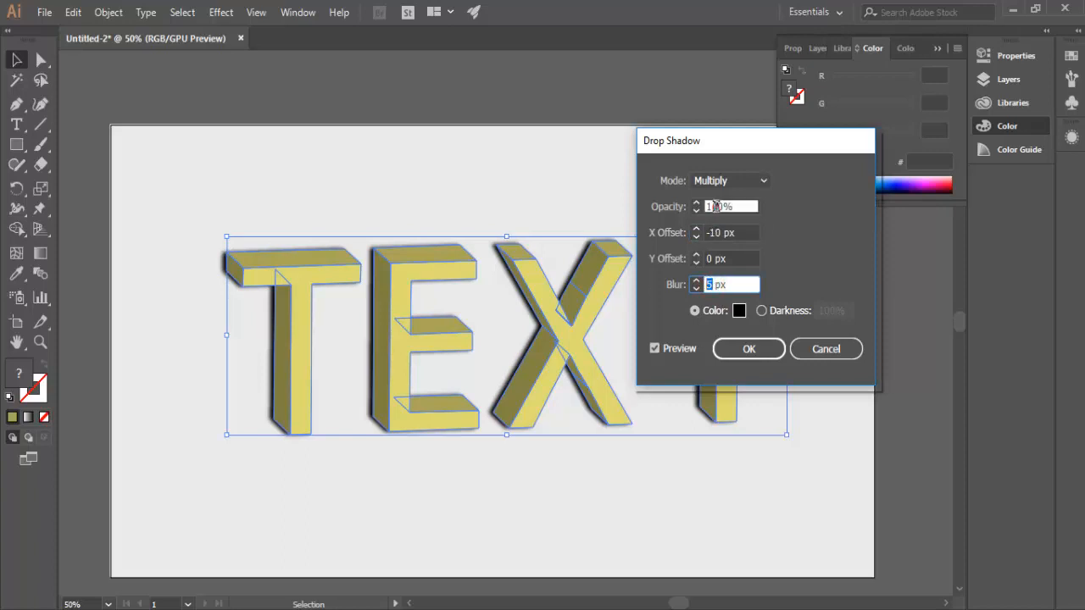
Set the drop shadow's opacity to 75% and its blur to 6 px
double_click(716, 206)
text(75)
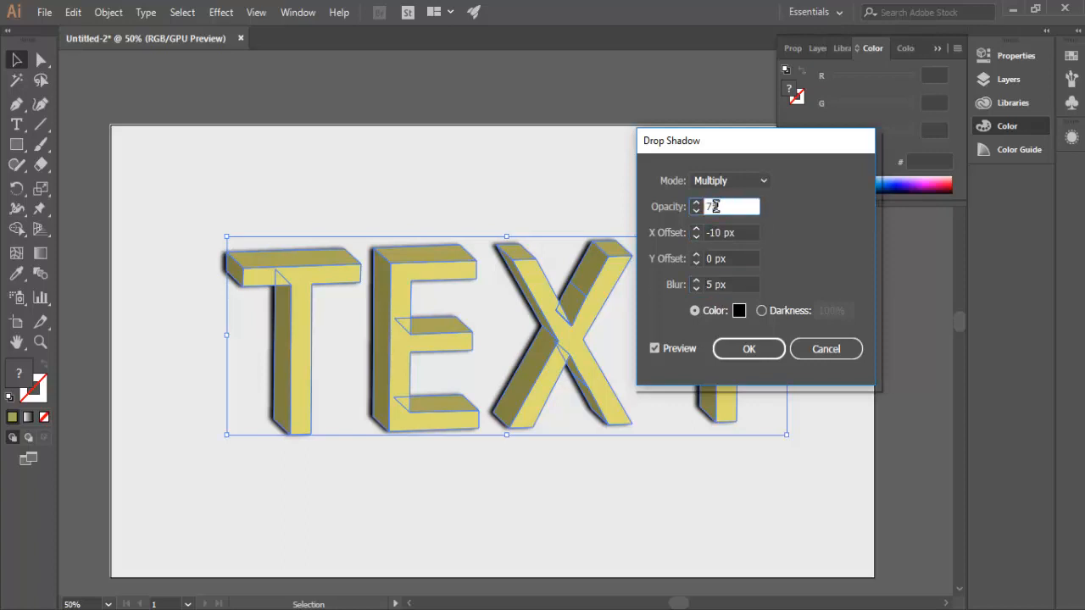
double_click(712, 284)
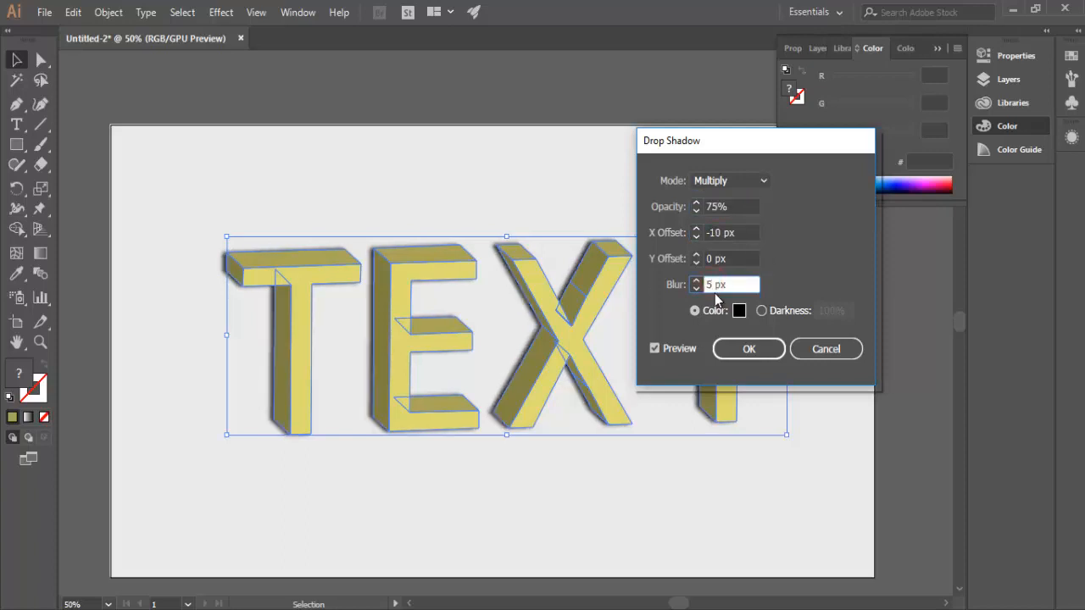
double_click(710, 285)
text(6)
click(715, 258)
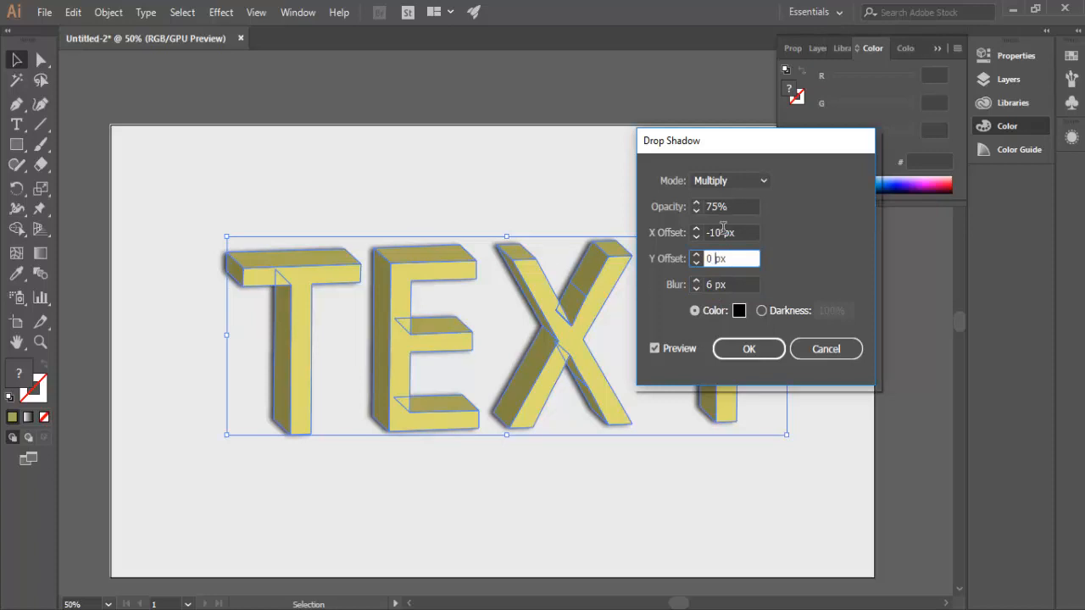
Try a wider X offset of -13 px for the drop shadow
double_click(714, 232)
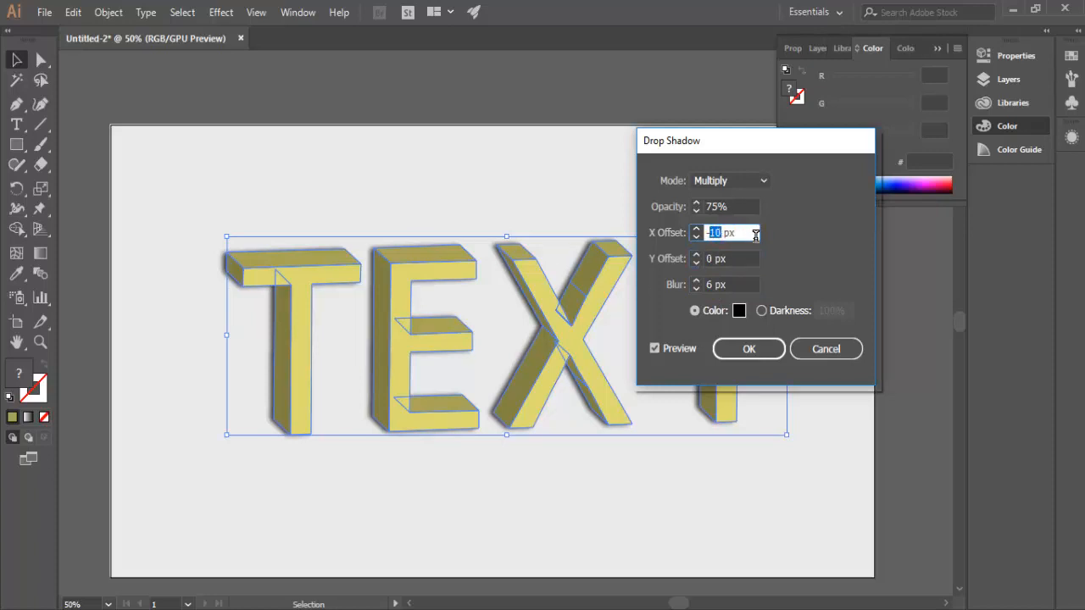
double_click(713, 284)
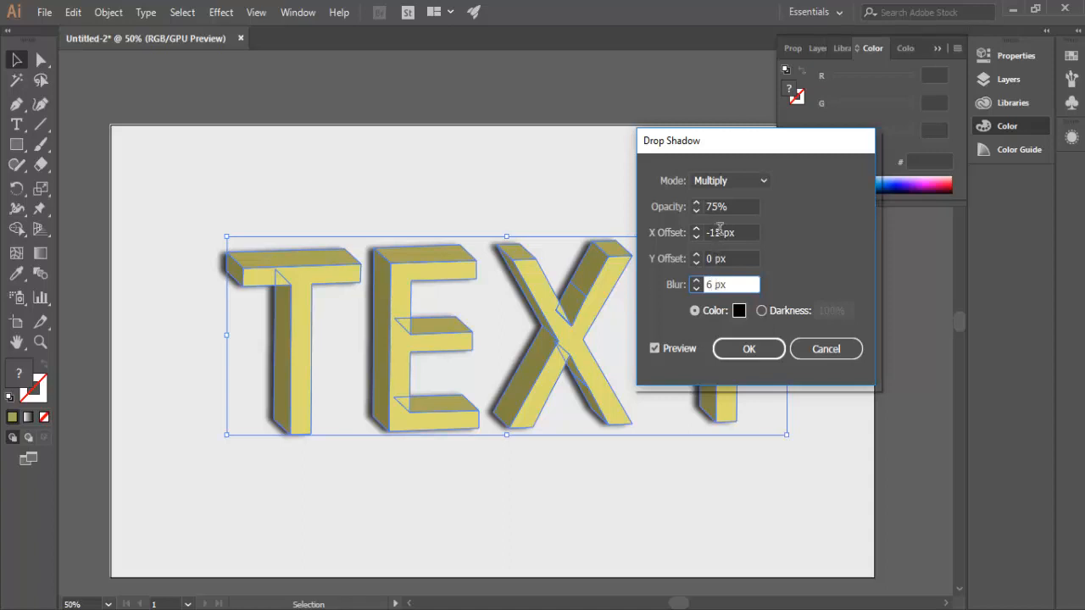
double_click(720, 232)
double_click(714, 284)
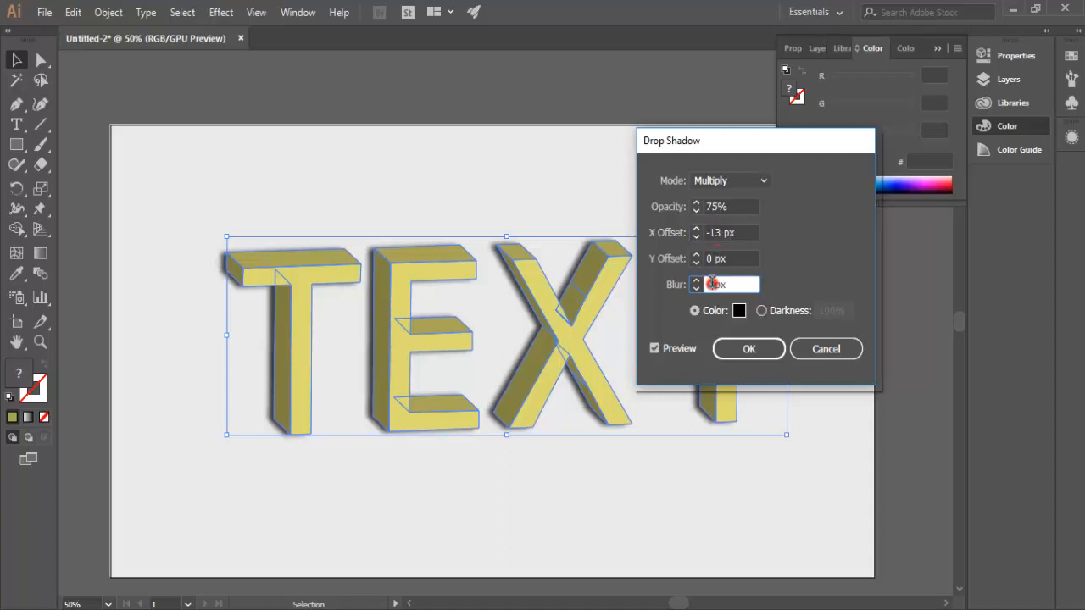
Try the drop shadow at 50% opacity with an X offset of -15 px
double_click(714, 207)
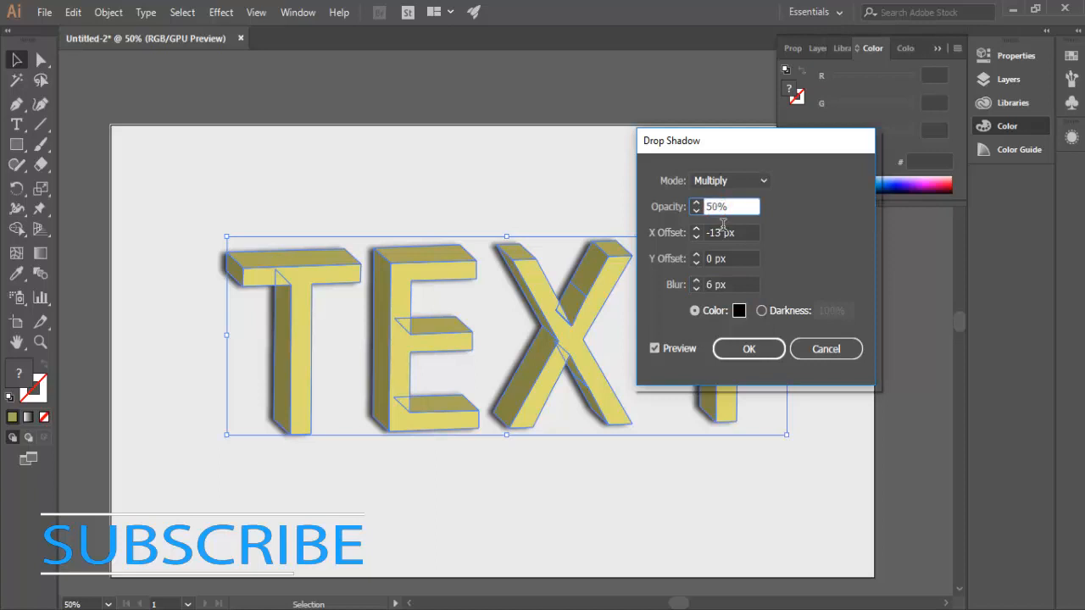
text(50)
double_click(719, 232)
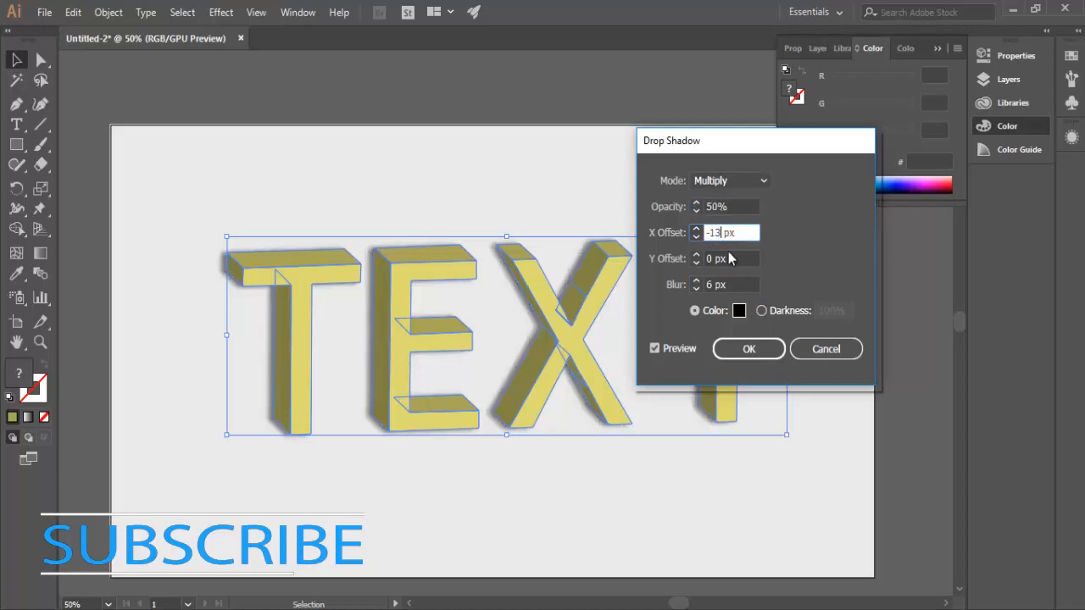
text(-15)
Set the shadow's opacity to 75% and its X offset to -12 px, and apply the effect to the letters
double_click(712, 207)
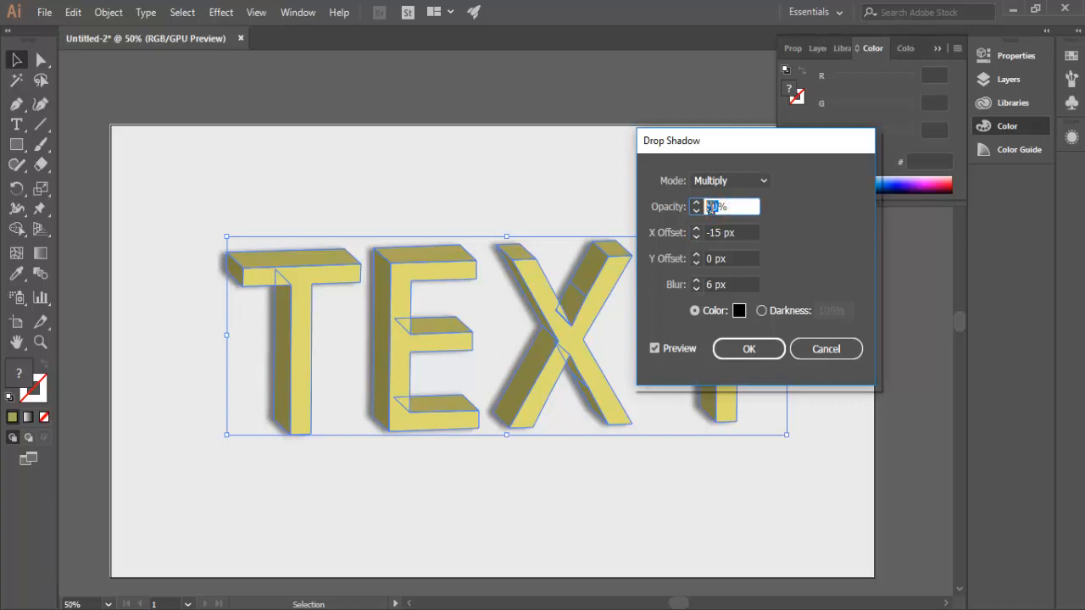
text(75)
double_click(720, 232)
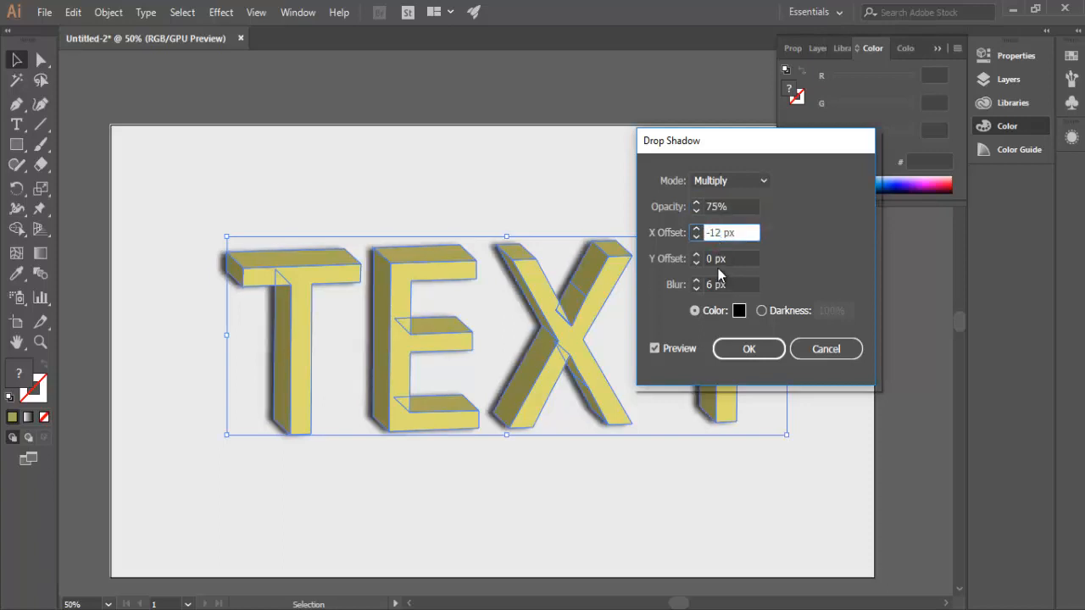
text(-12)
double_click(716, 259)
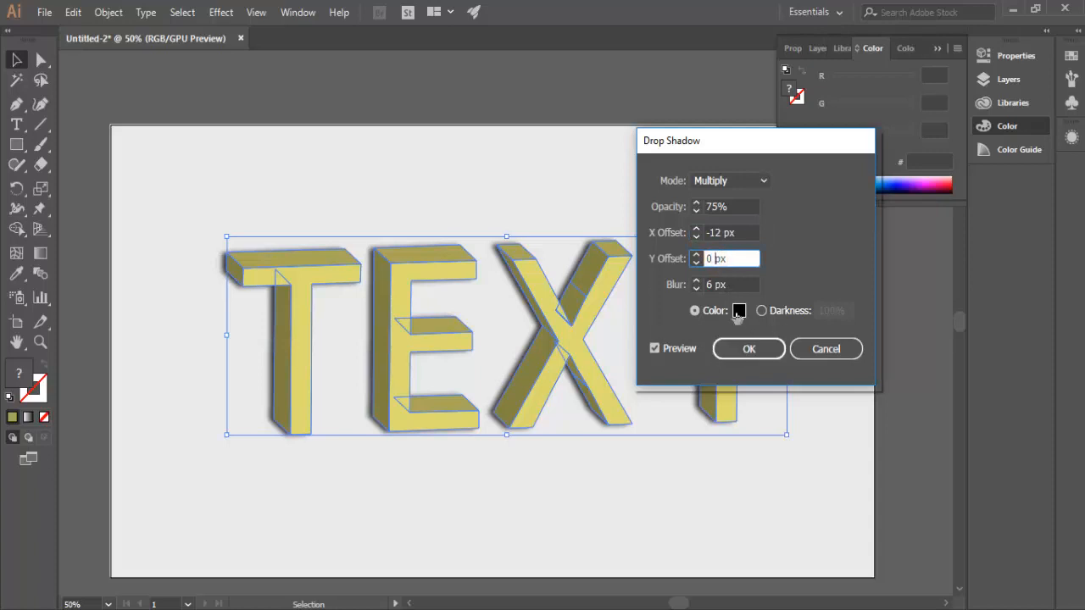
click(749, 348)
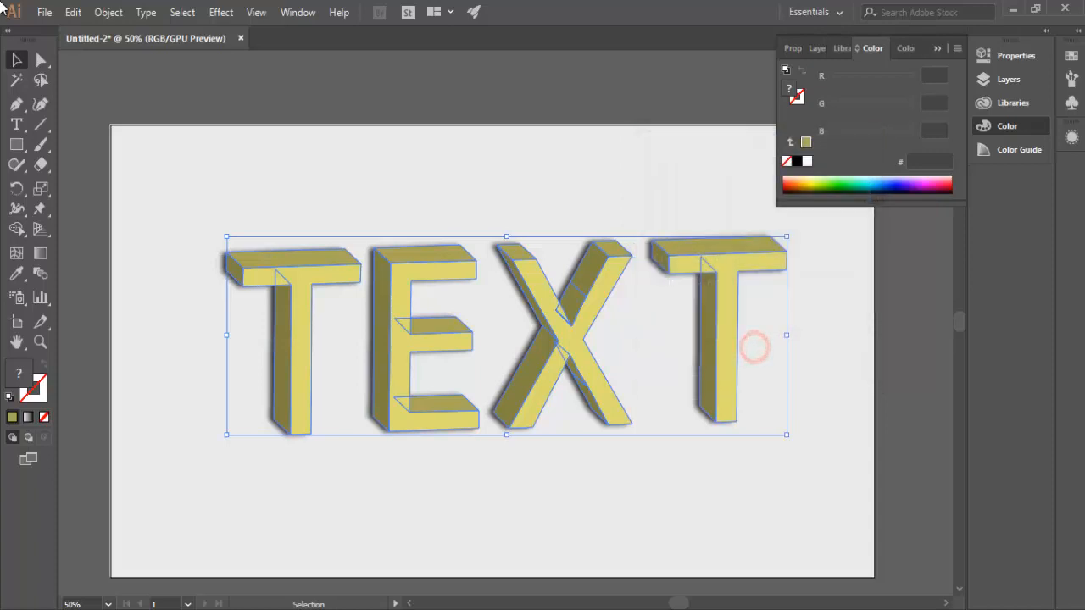
Deselect the text and examine the shadow around the letters from farther away and up close
click(16, 61)
click(236, 173)
key(z)
alt+click(689, 223)
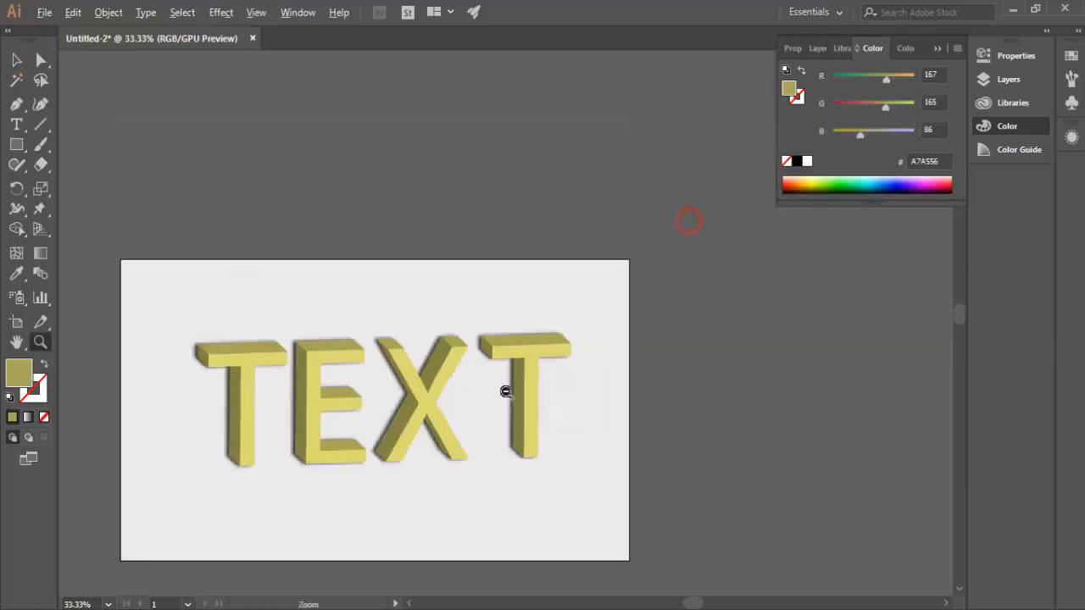
drag(391, 479, 471, 371)
click(424, 296)
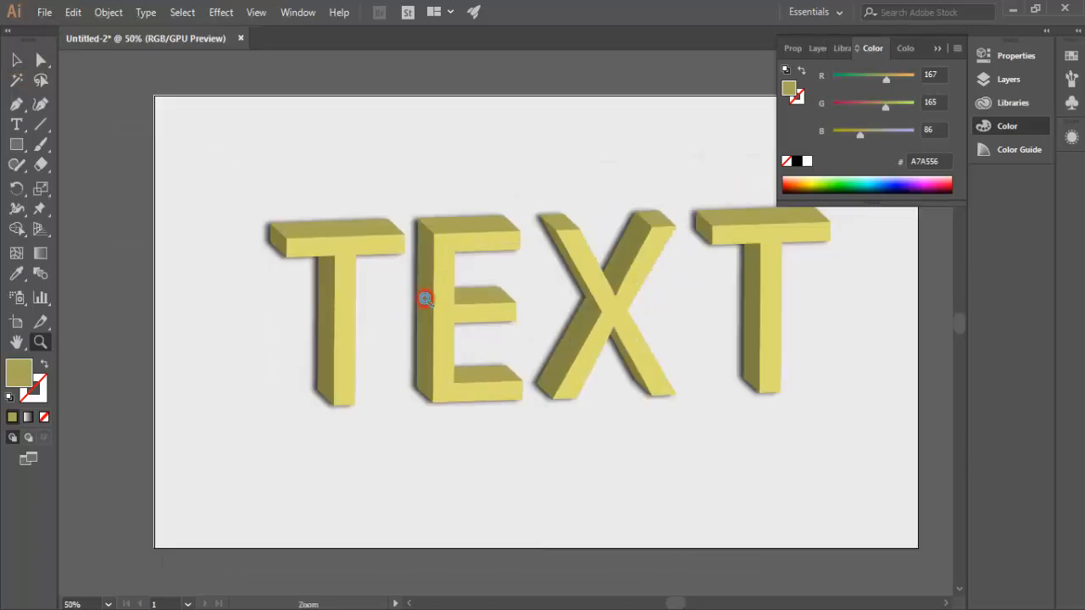
drag(806, 353, 765, 374)
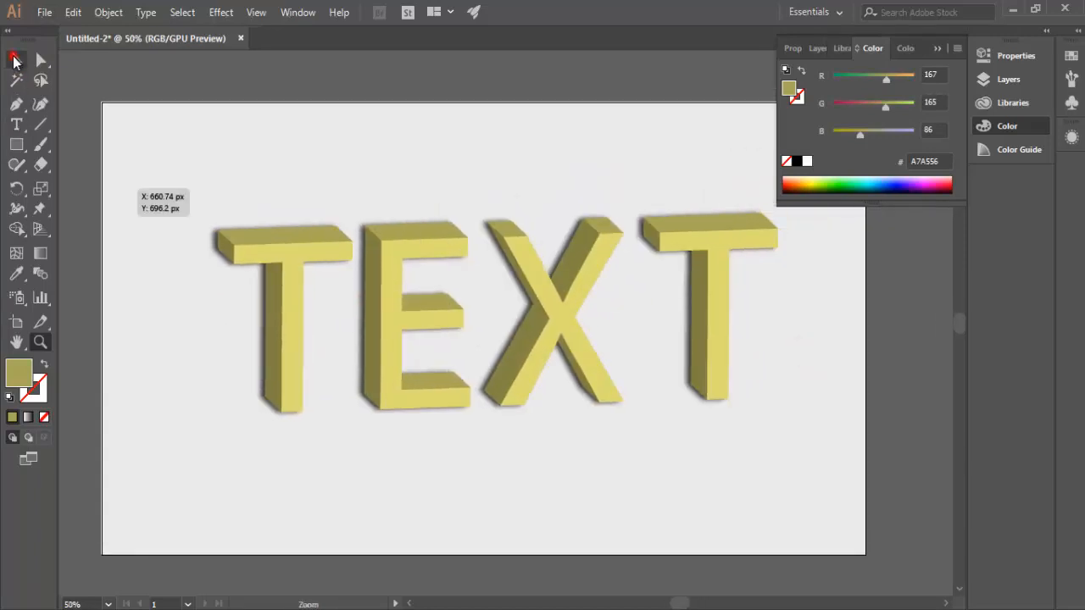
Unlock the background rectangle behind the letters and select it
key(v)
right_click(162, 123)
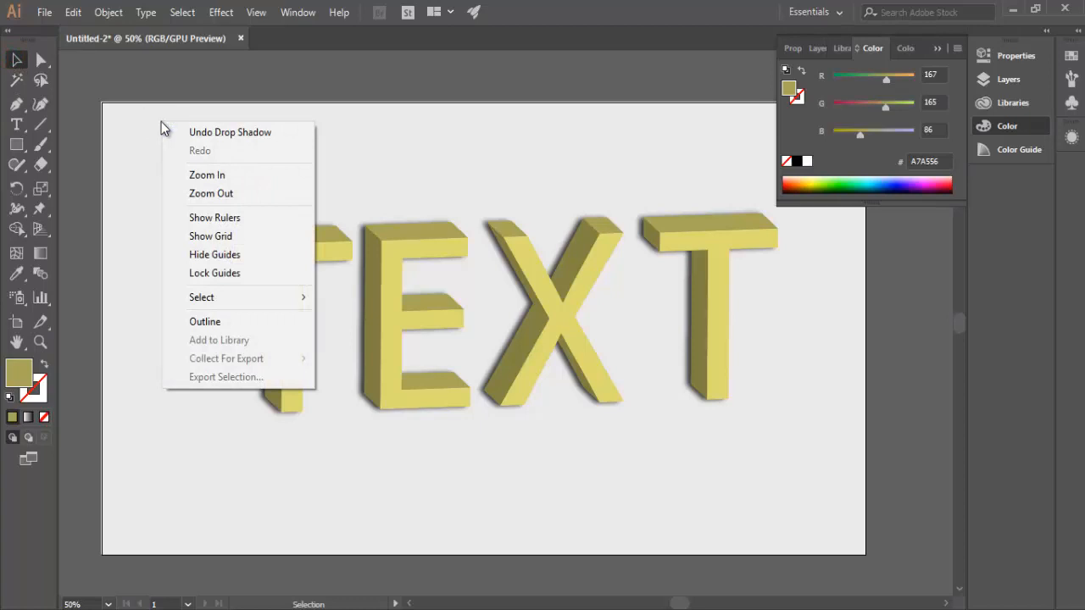
click(129, 119)
click(102, 16)
click(189, 111)
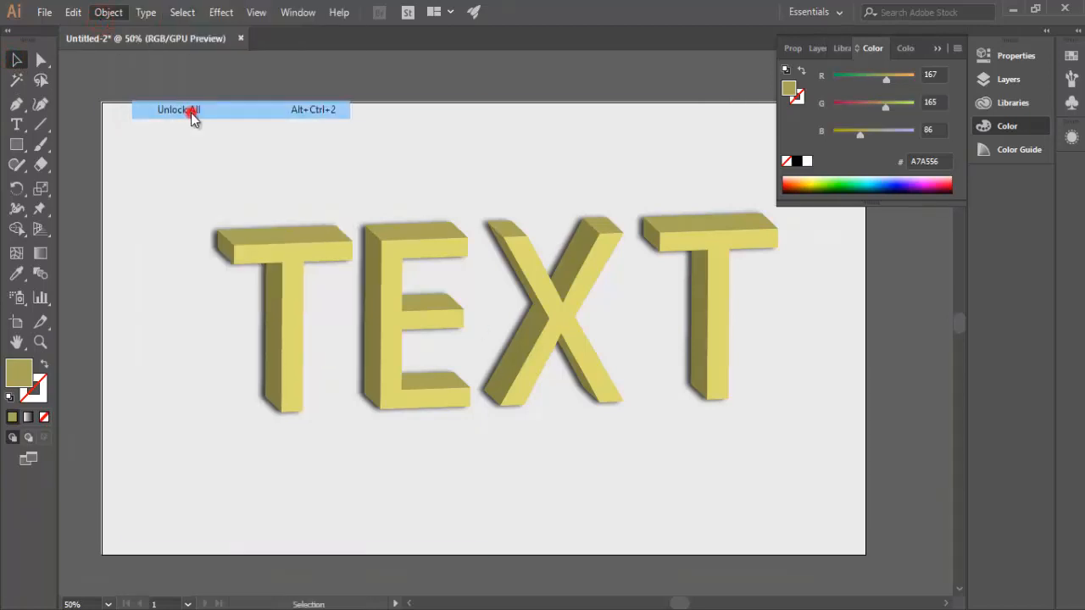
click(79, 146)
click(138, 150)
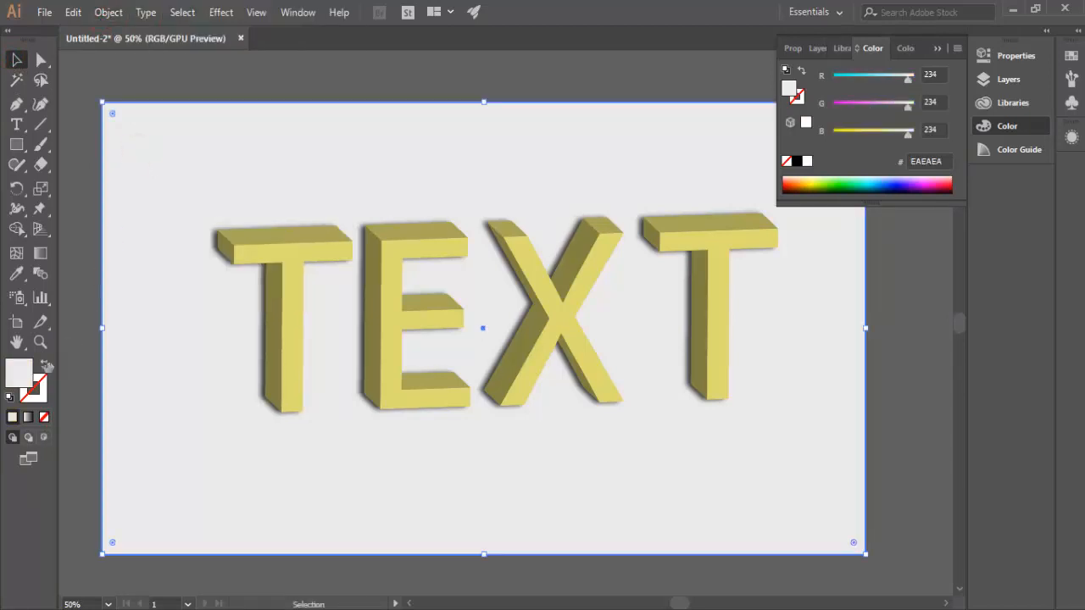
Fill the background rectangle with the pale cream colour FFFDDC
double_click(26, 367)
drag(673, 155, 654, 125)
click(1000, 132)
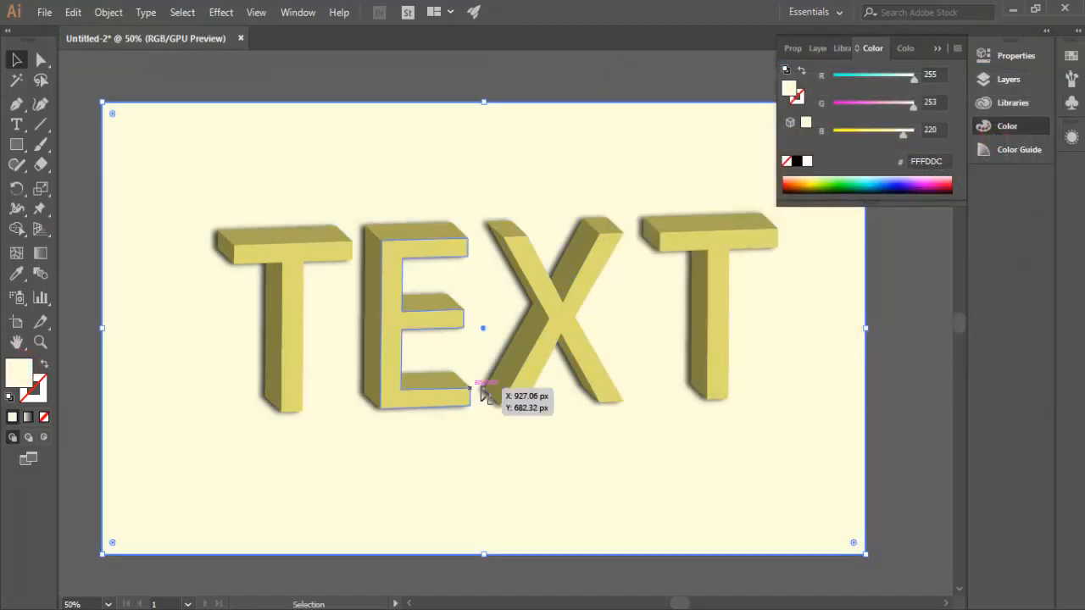
Change the background rectangle's fill to the light yellow FFFBC5 and deselect it
double_click(24, 371)
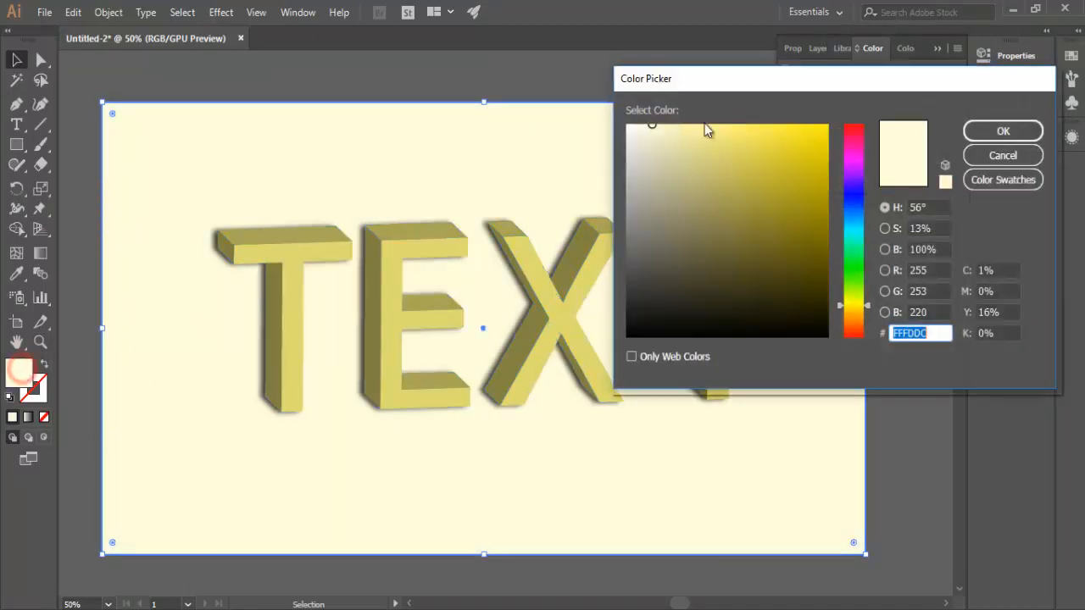
drag(652, 126, 672, 124)
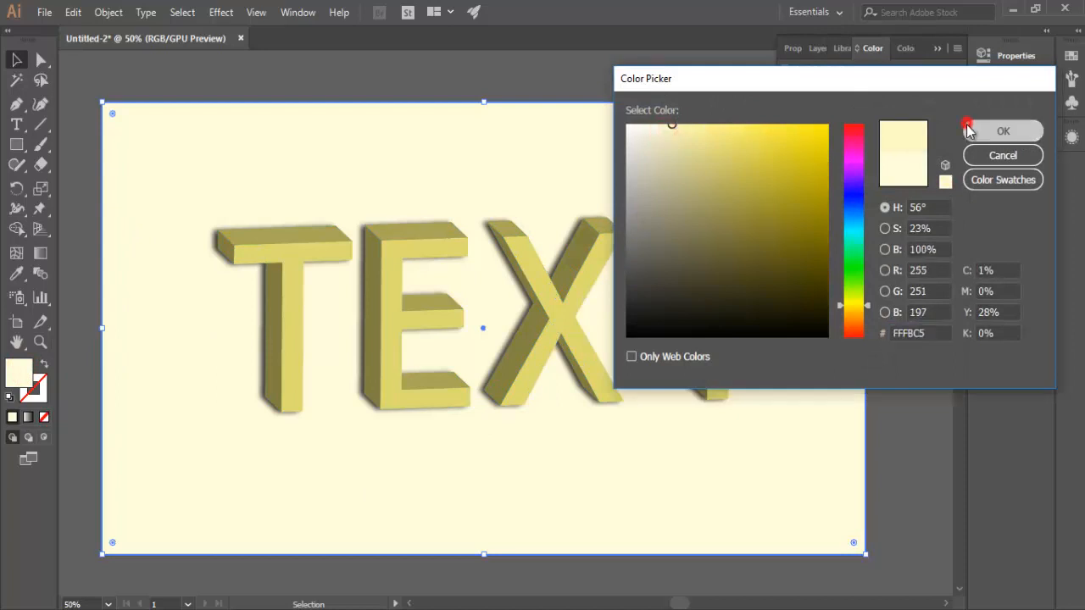
click(970, 129)
click(279, 58)
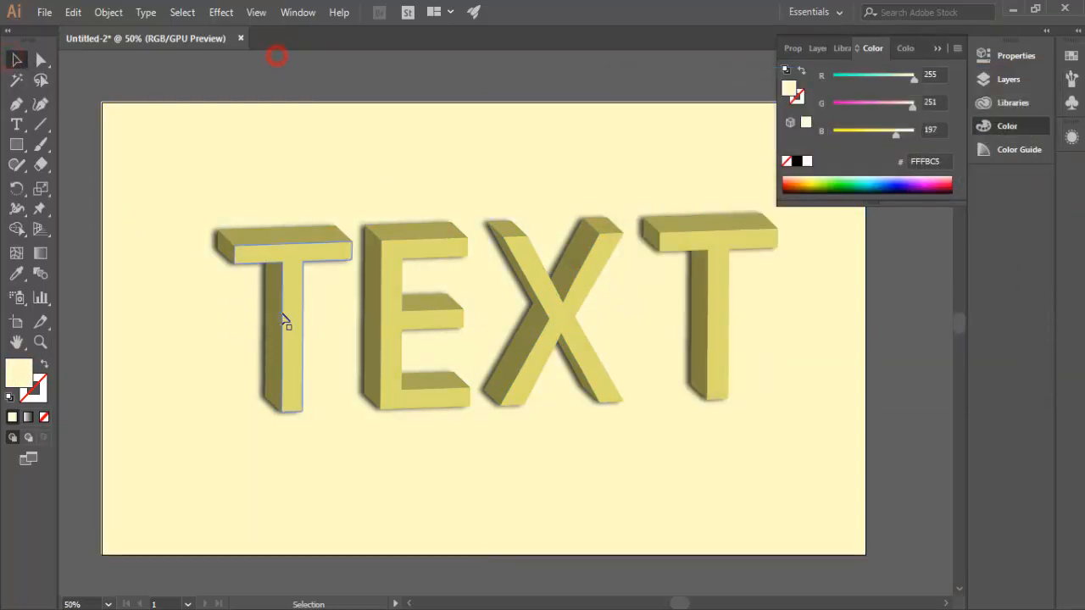
drag(765, 399, 735, 406)
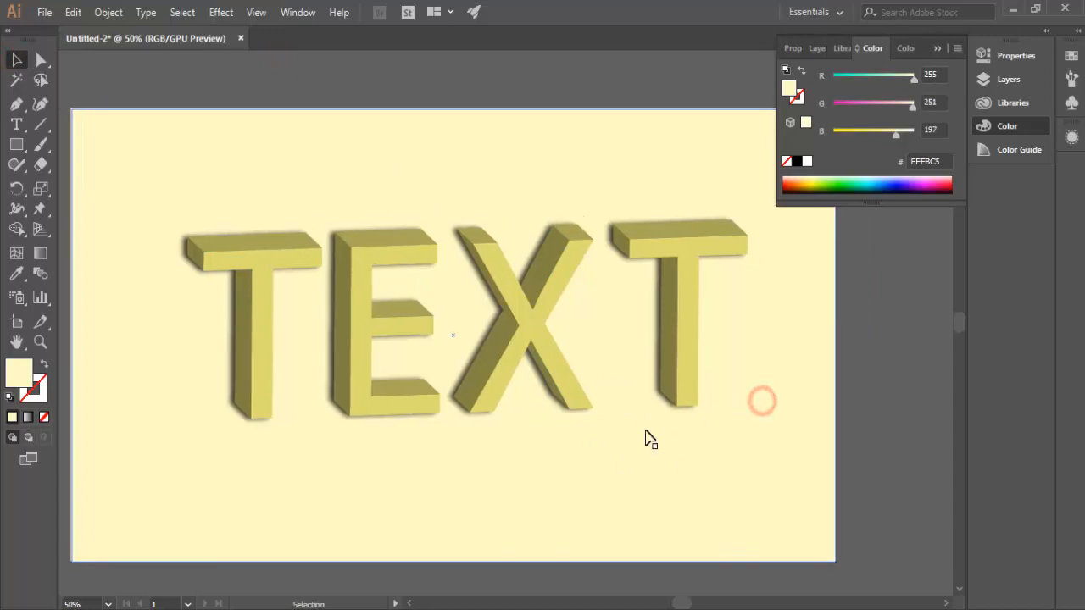